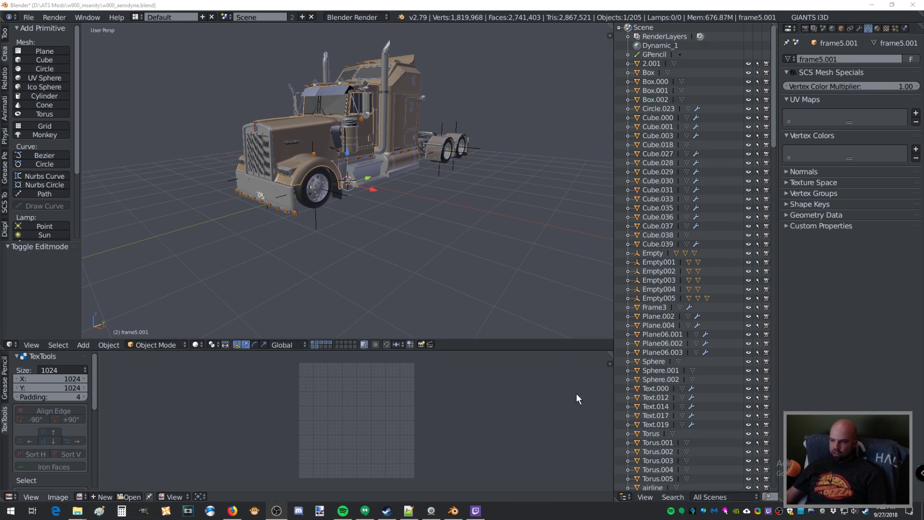
- Turn on click highlighting and start the Screencast Keys display from the 3D view sidebar
right_click(726, 511)
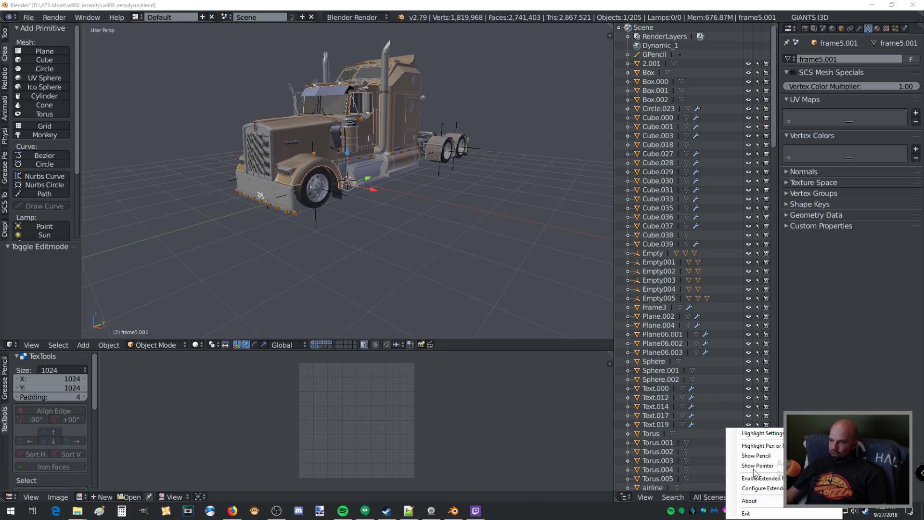
left_click(758, 466)
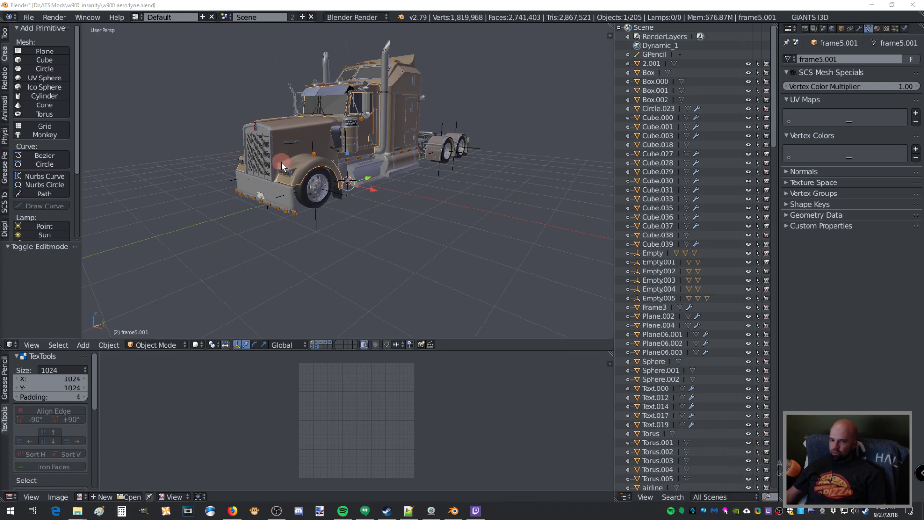
left_click(601, 38)
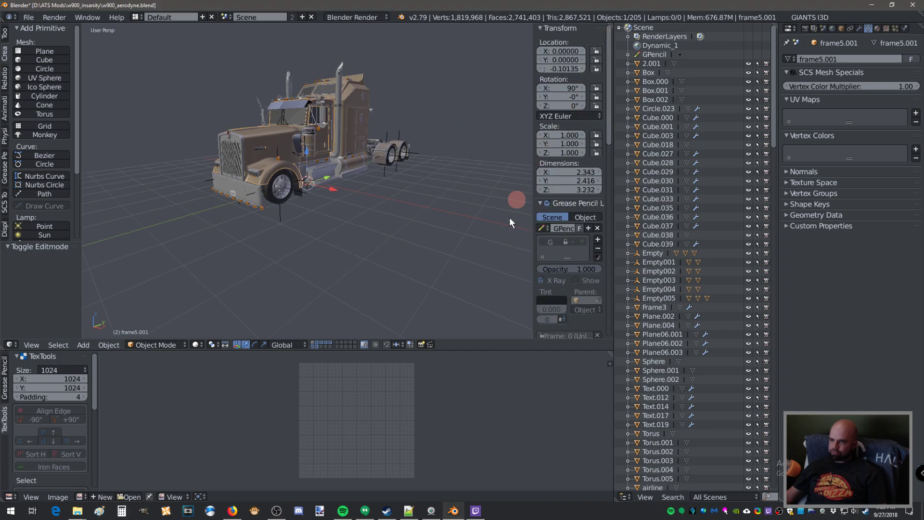
scroll(575, 250, "down", 3)
scroll(575, 249, "down", 4)
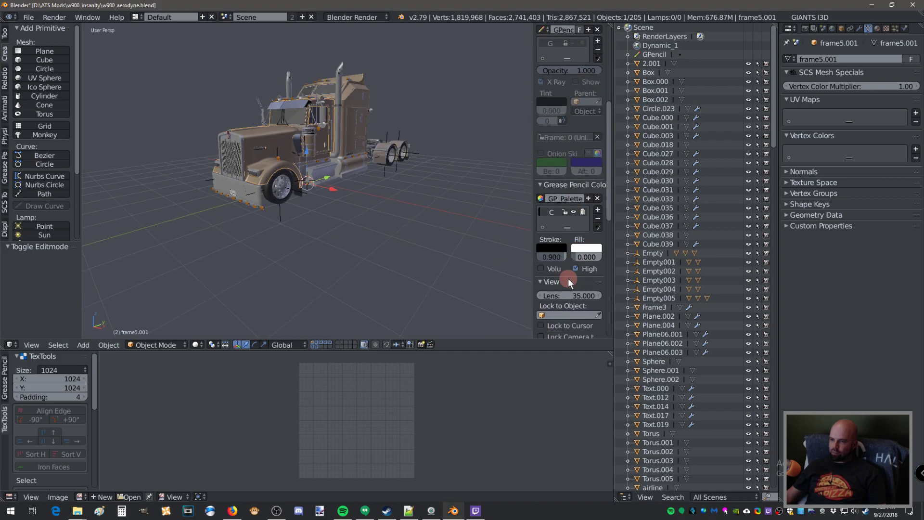
scroll(568, 278, "down", 4)
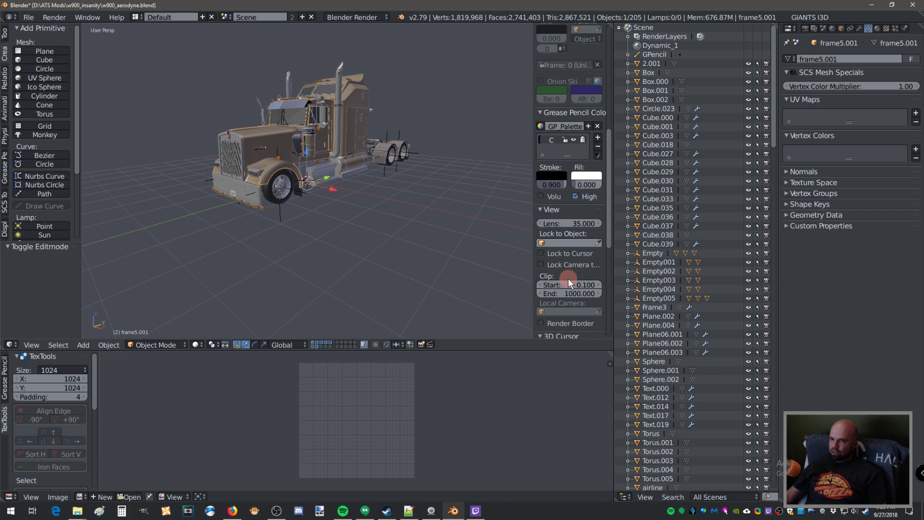
scroll(570, 262, "down", 8)
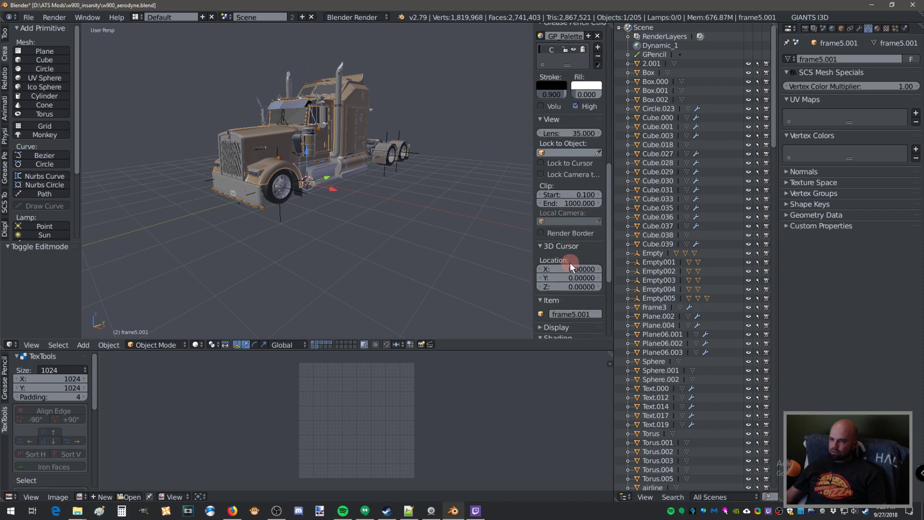
scroll(570, 262, "down", 3)
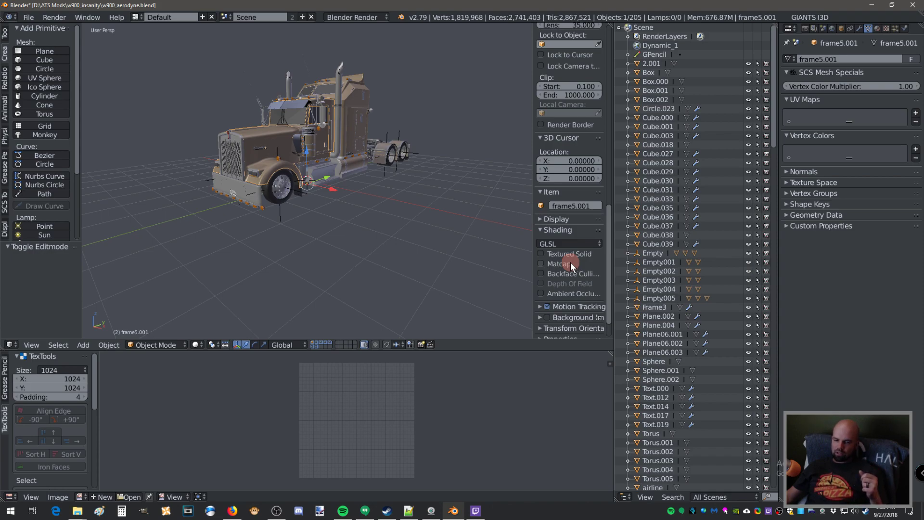
scroll(571, 261, "down", 3)
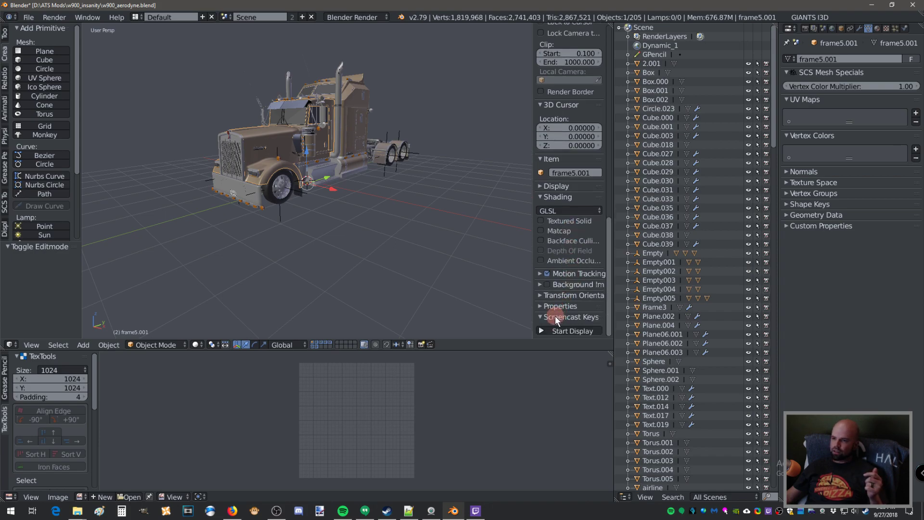
left_click(557, 330)
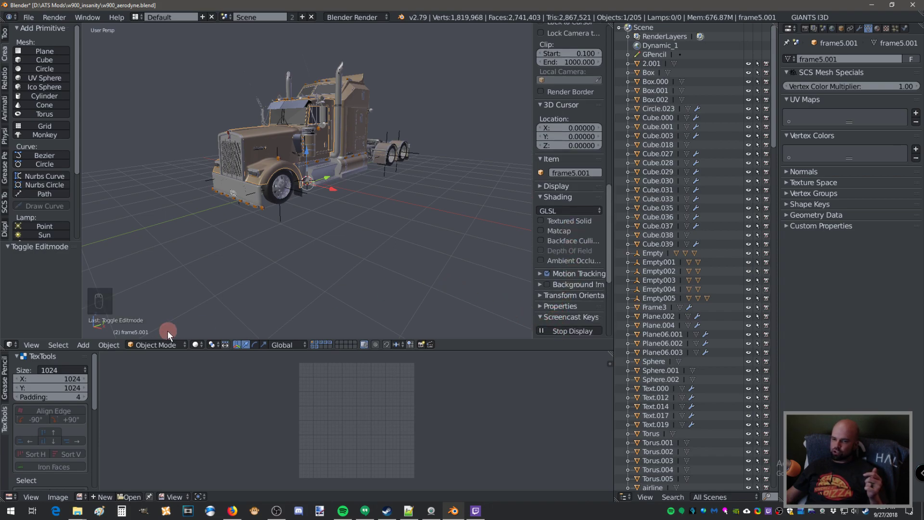
- Raise the Screencast Keys sizes to 31 and 49 and widen the 3D view
scroll(564, 295, "down", 3)
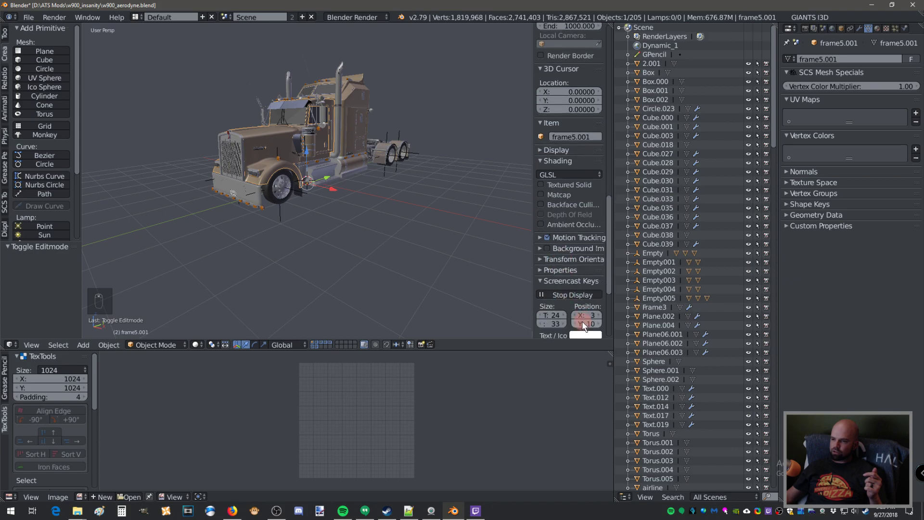
left_click_drag(564, 313, 575, 313)
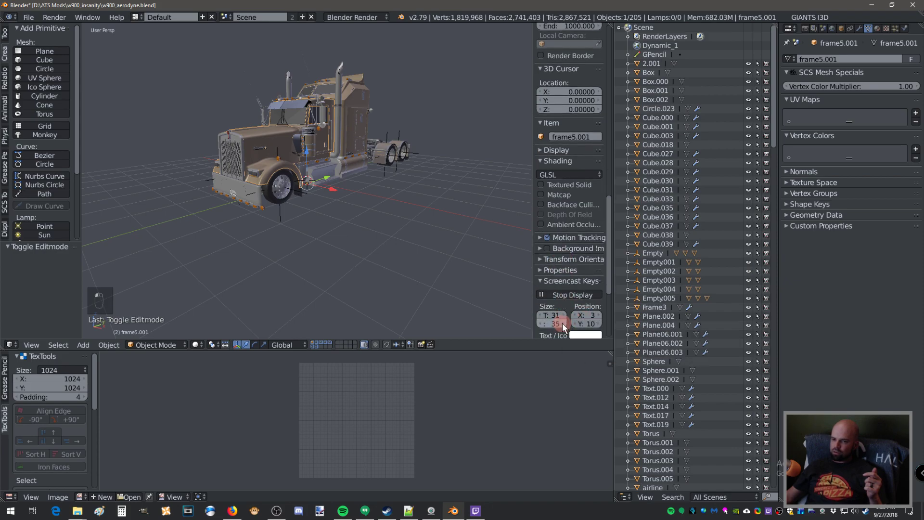
left_click_drag(562, 322, 562, 322)
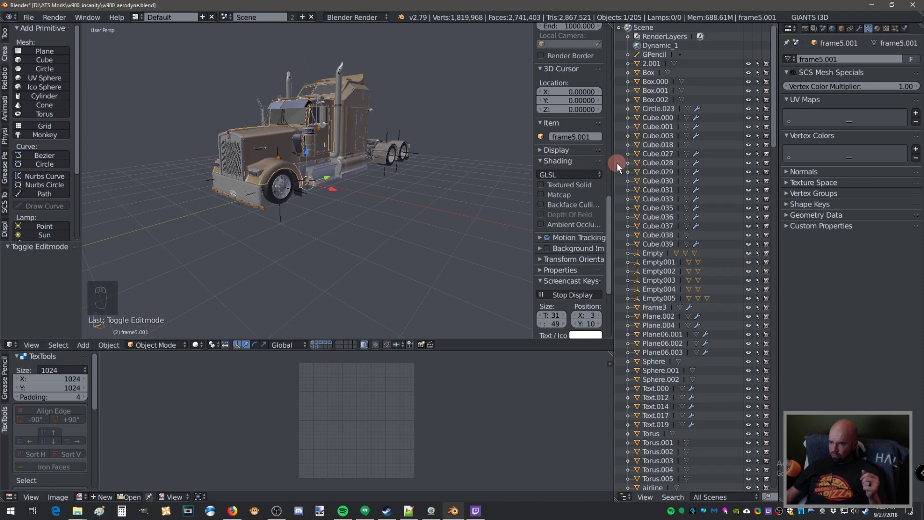
left_click_drag(613, 163, 689, 161)
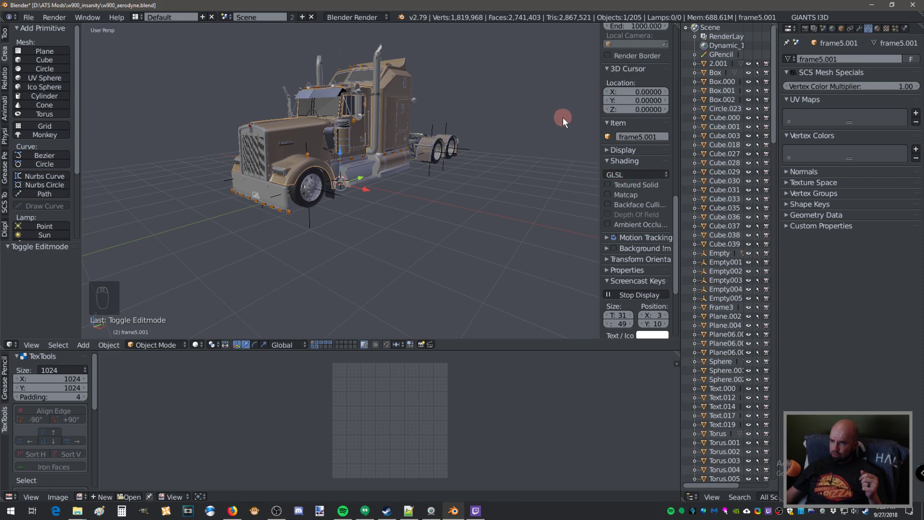
middle_click_drag(562, 117, 391, 124)
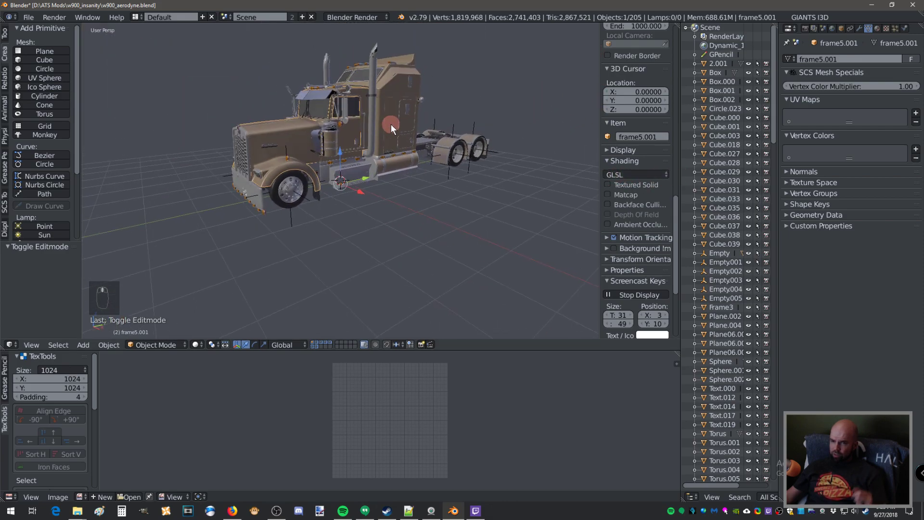
- Inspect the cab and the step box frame5.005 in Edit Mode from front and side views
left_click(343, 181)
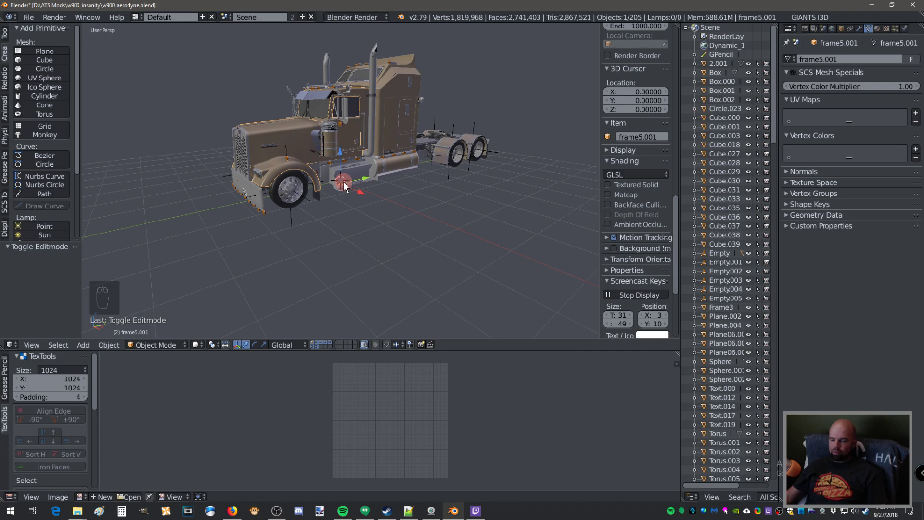
key("Tab")
mouse_move(279, 152)
middle_mouse_down()
mouse_move(335, 166)
mouse_move(269, 159)
mouse_move(285, 160)
middle_mouse_up()
scroll(289, 146, "up", 2)
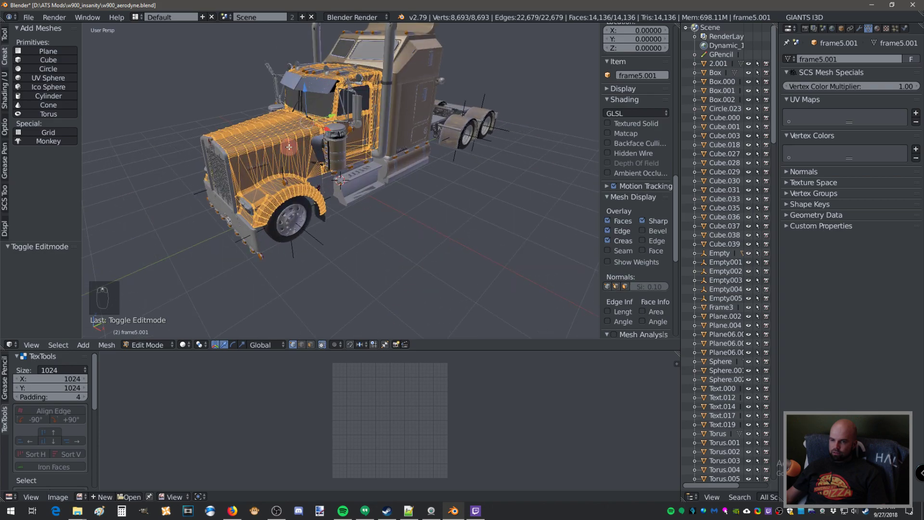
scroll(288, 146, "up", 4)
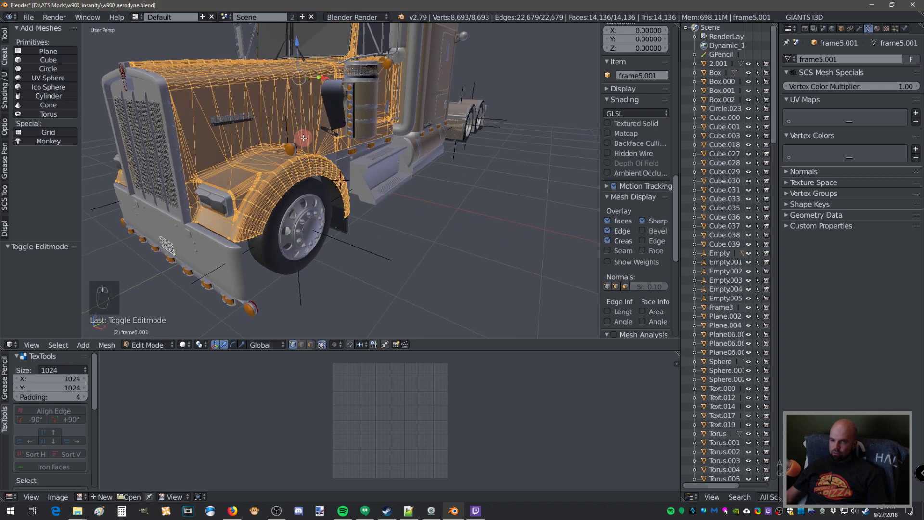
middle_click_drag(303, 138, 288, 140)
key("Tab")
right_click(435, 191)
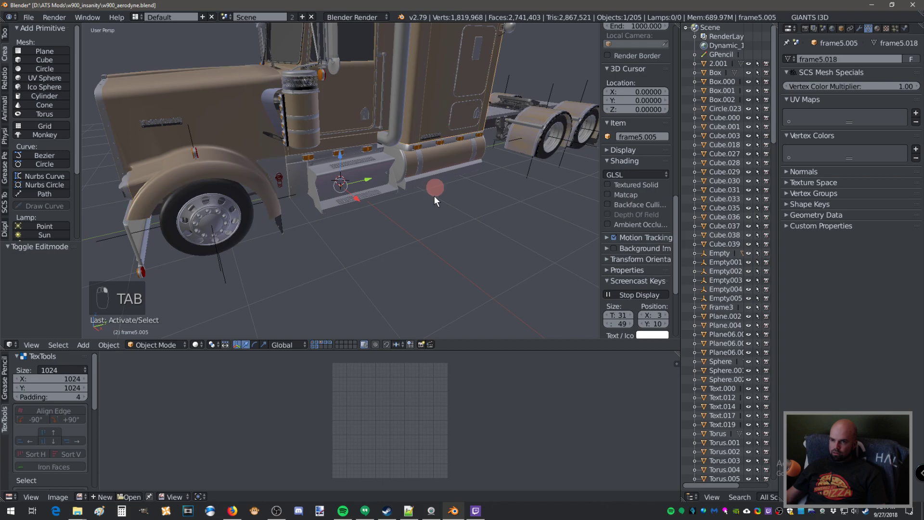
key("Tab")
- Select frame5.001 and frame5.005, join them with Ctrl+J, and enter Edit Mode
key("Tab")
middle_click_drag(303, 131, 377, 138)
right_click(293, 117)
scroll(293, 118, "down", 3)
key("Tab")
key("Tab")
key("Tab")
key("Tab")
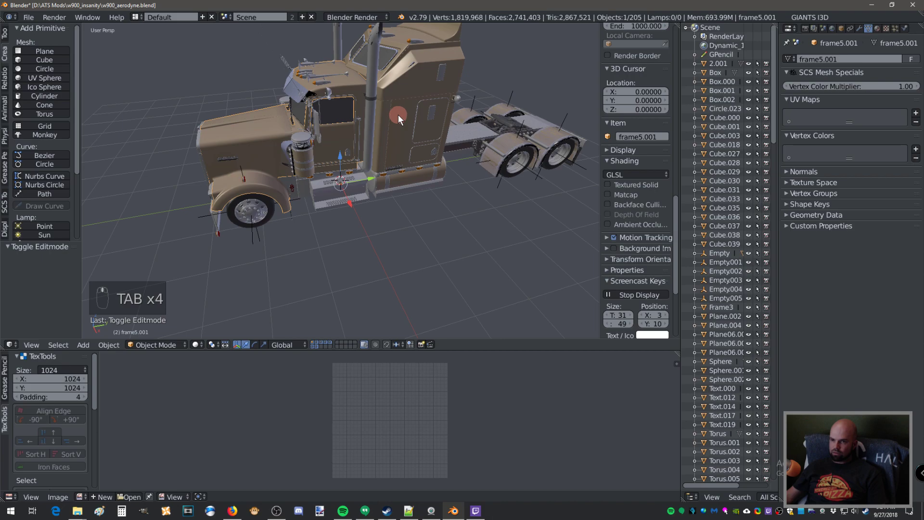
right_click(397, 114, "shift")
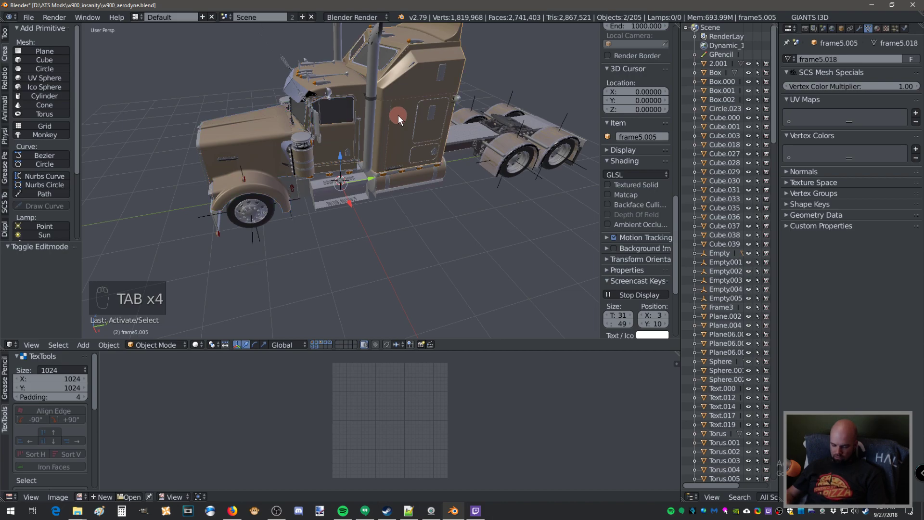
key("ctrl+j")
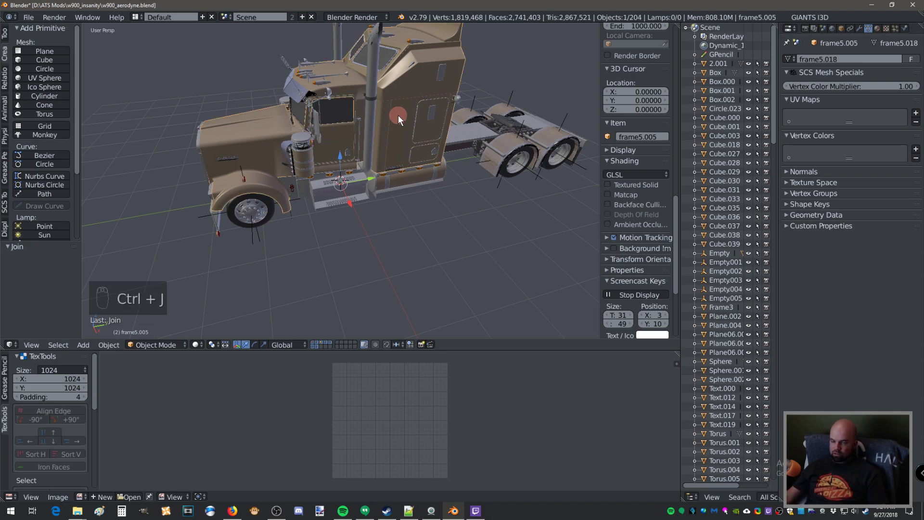
key("Tab")
middle_click_drag(326, 149, 357, 140)
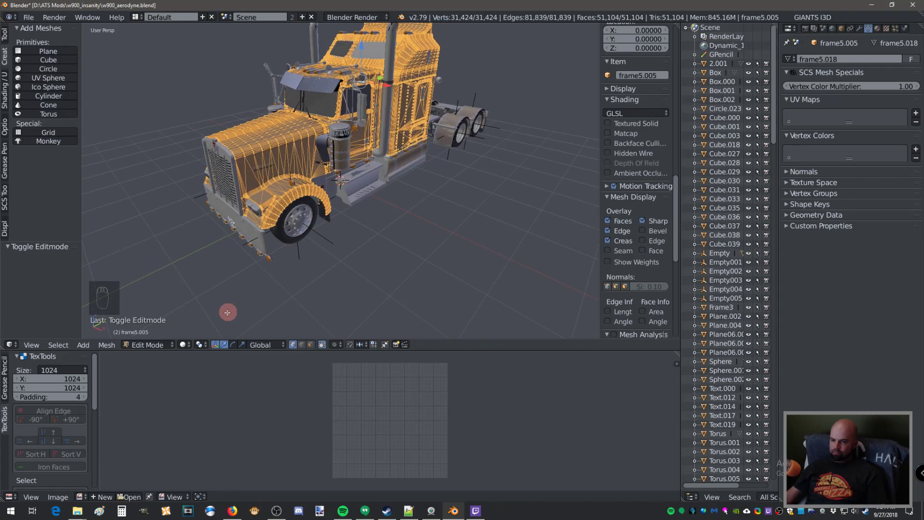
- Convert the truck mesh's triangles into quads
left_click(113, 344)
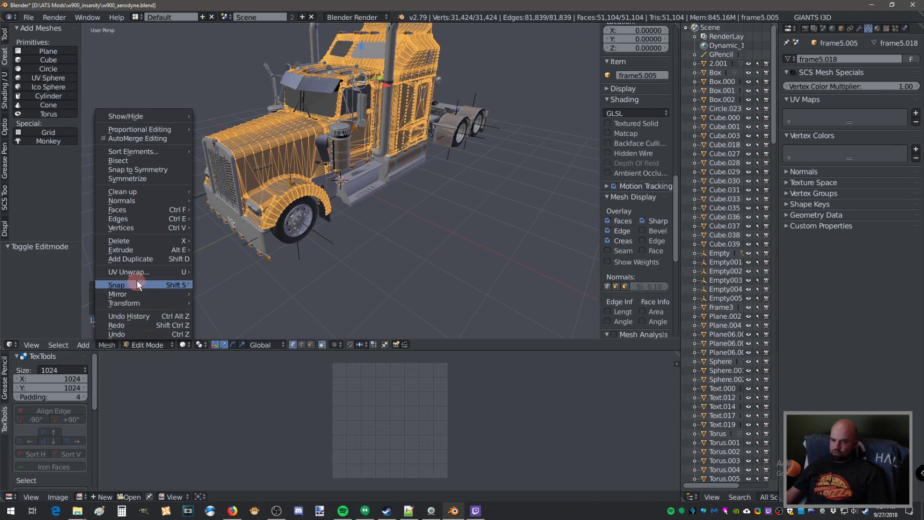
mouse_move(131, 200)
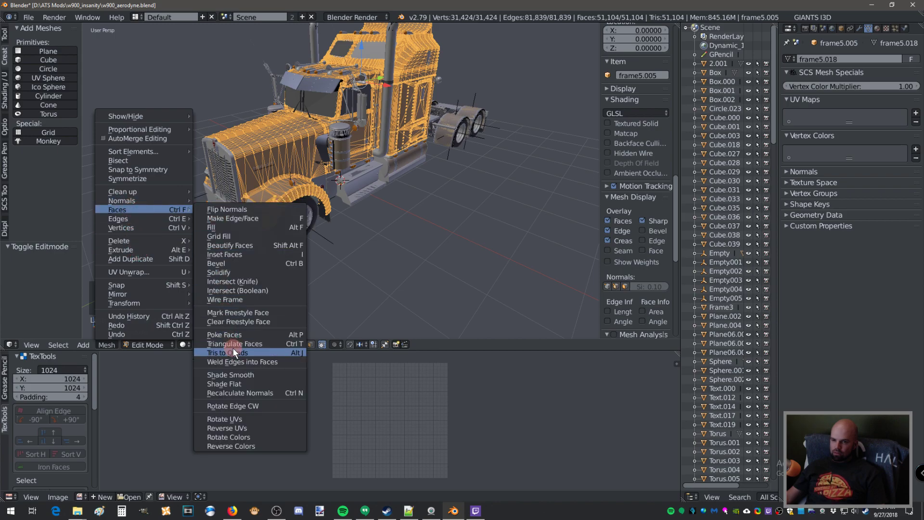
left_click(233, 349)
middle_click_drag(263, 226, 159, 150)
key("Tab")
key("Tab")
key("Tab")
key("Tab")
- Centre the view on the cab and re-enter Edit Mode with the whole mesh
middle_click_drag(253, 166, 296, 157)
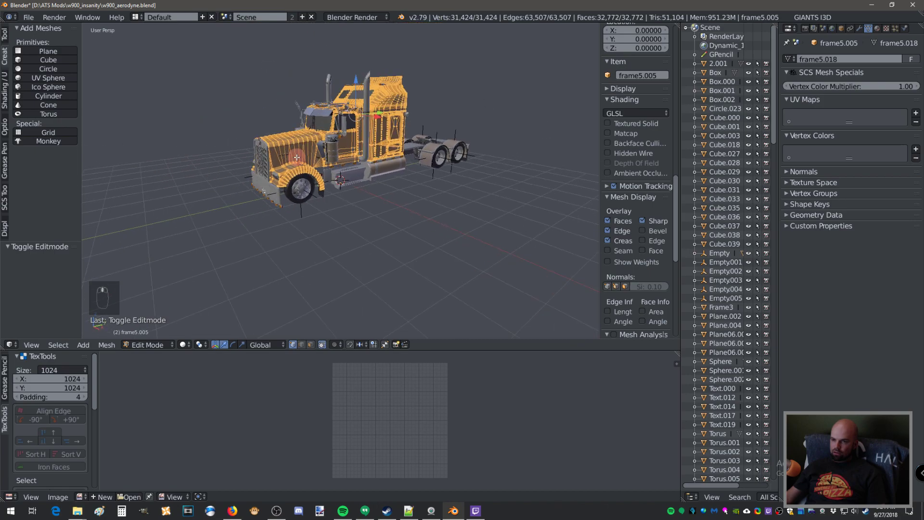
left_click(337, 150)
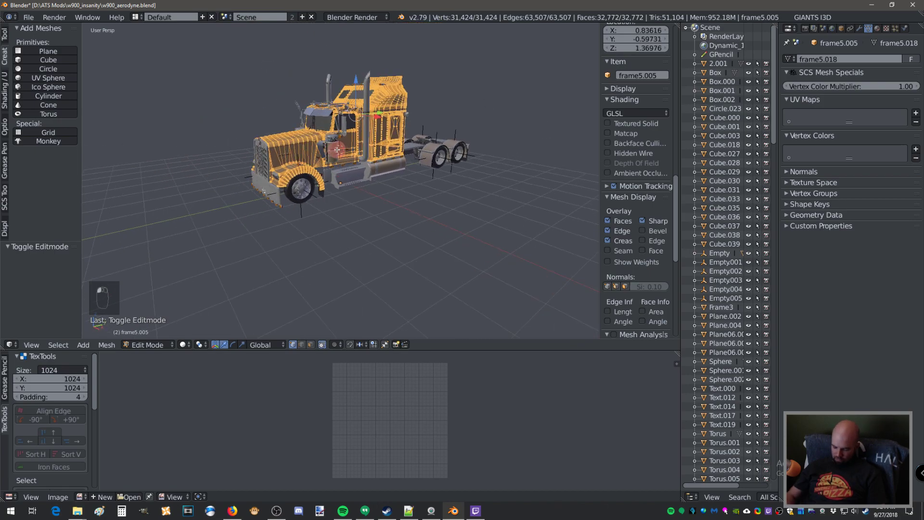
key("alt+Home")
scroll(381, 158, "up", 4)
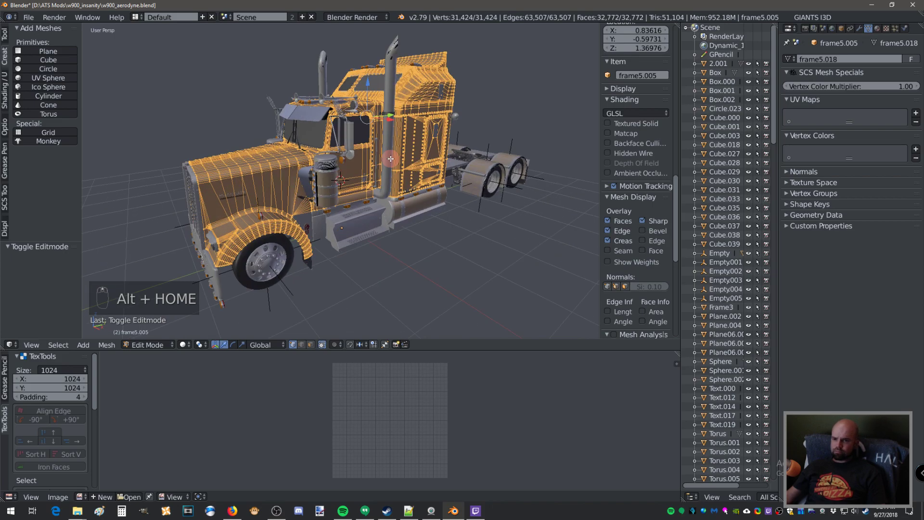
scroll(302, 189, "up", 1)
middle_click_drag(301, 189, 314, 193)
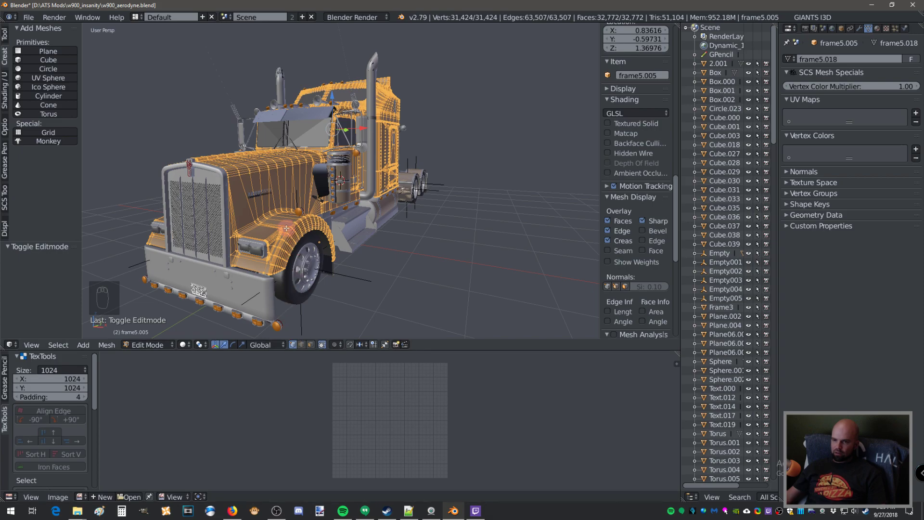
key("Tab")
key("Tab")
key("Tab")
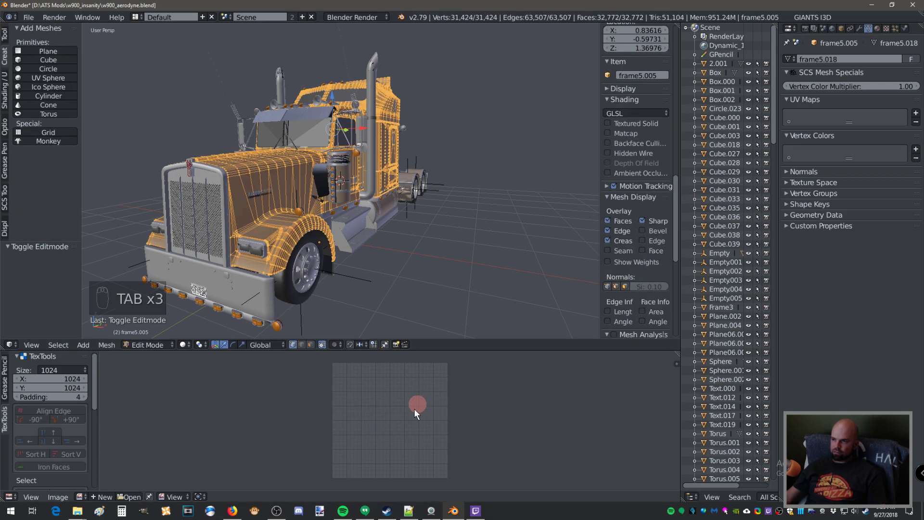
left_click(819, 152)
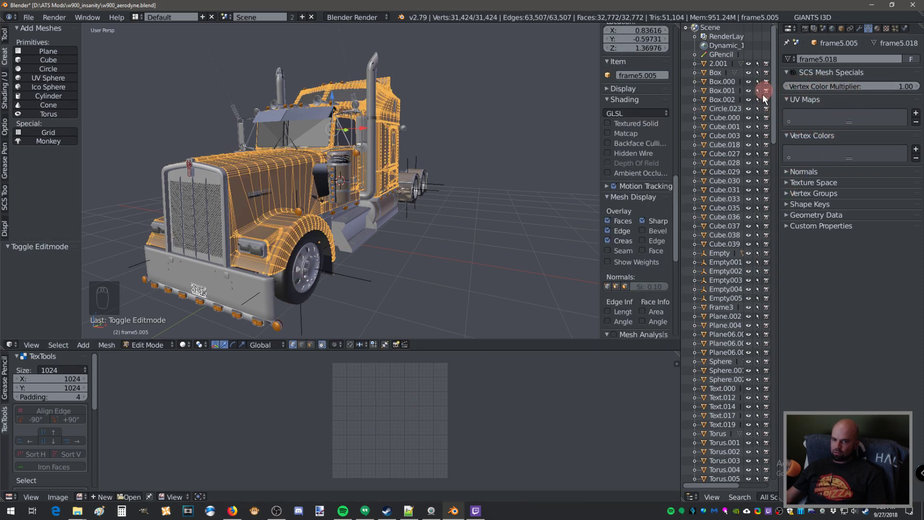
left_click(107, 343)
- Smart UV Project the cab with a 71° angle limit and 0 island margin
mouse_move(143, 271)
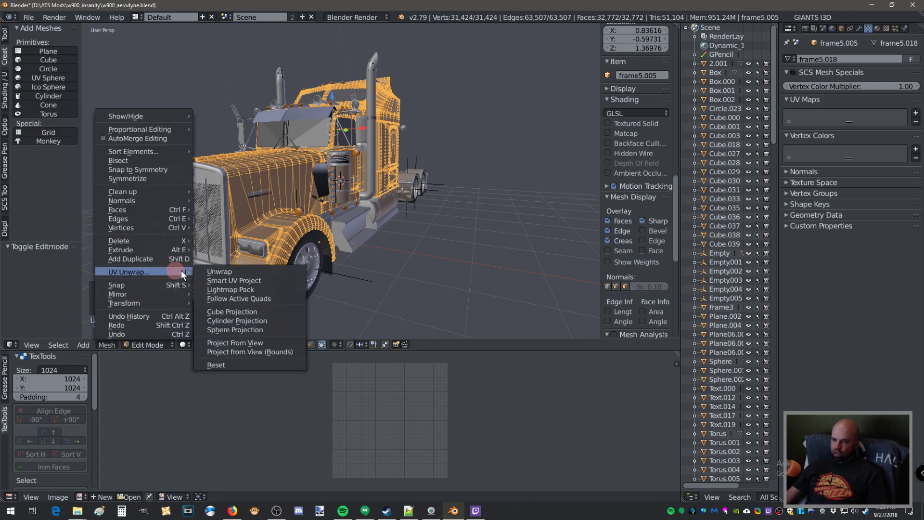
left_click(268, 281)
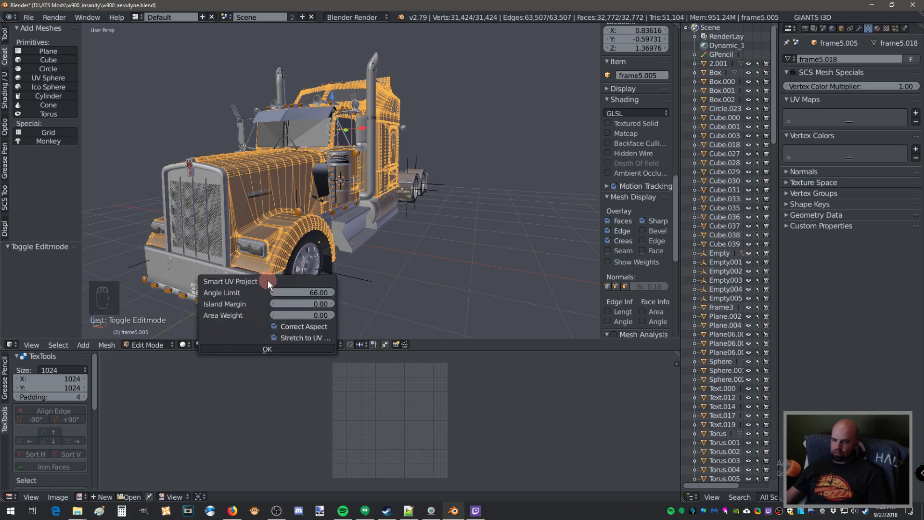
left_click(300, 291)
type("71")
key("Tab")
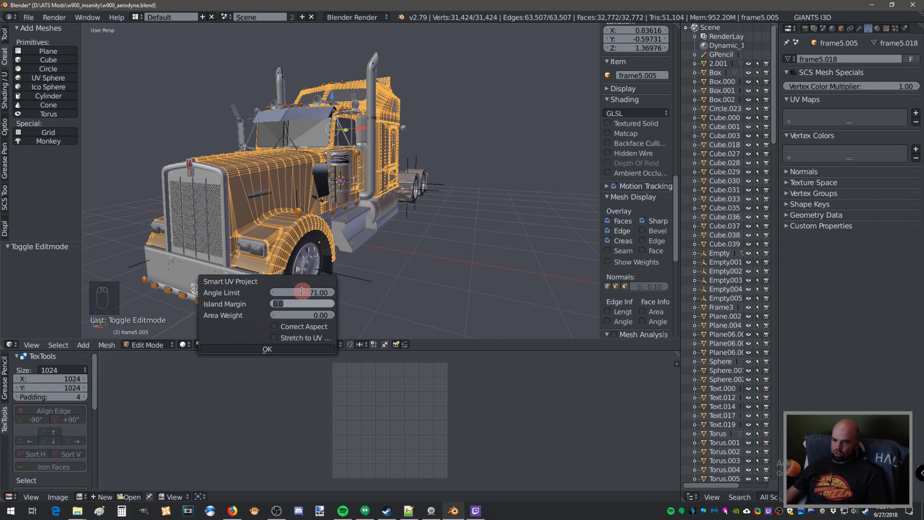
left_click(225, 312)
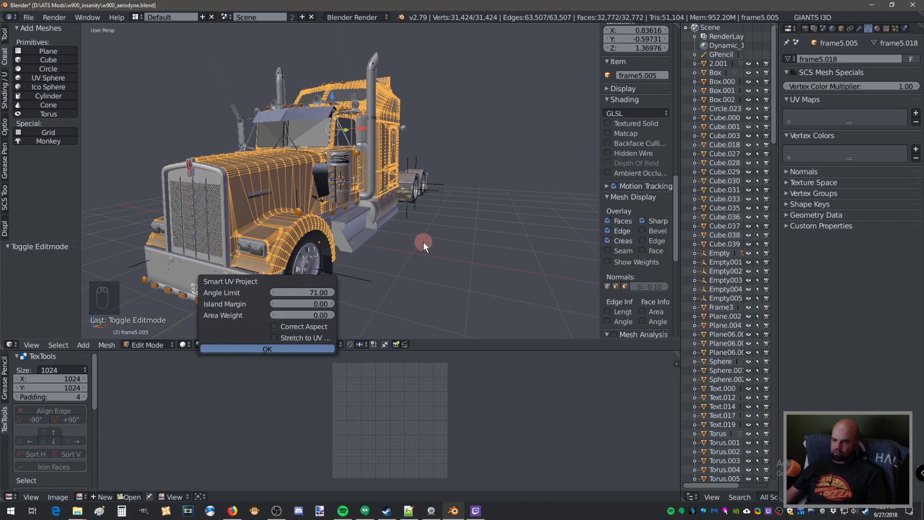
key("Return")
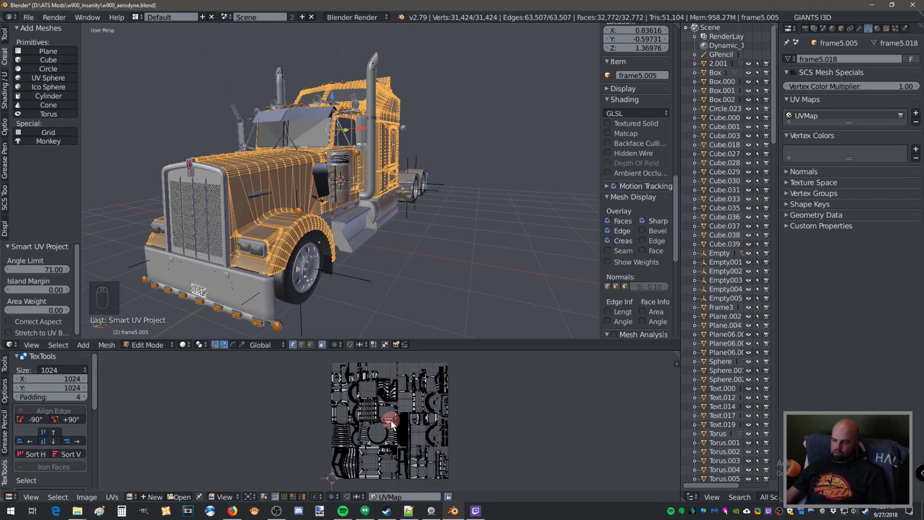
- Enlarge the UV editor to view the packed islands, then deselect all geometry
scroll(388, 419, "up", 8)
scroll(387, 418, "down", 10)
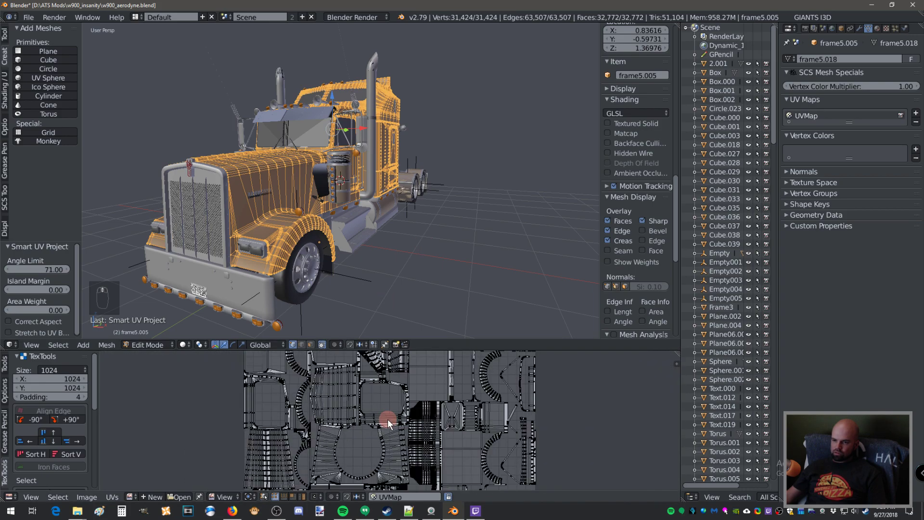
middle_click_drag(374, 425, 362, 420)
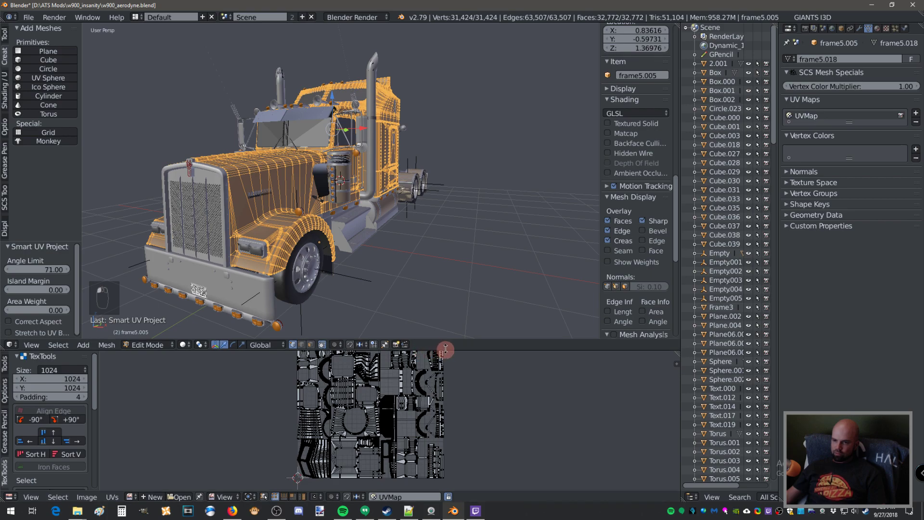
left_click_drag(440, 351, 441, 191)
scroll(423, 285, "up", 6)
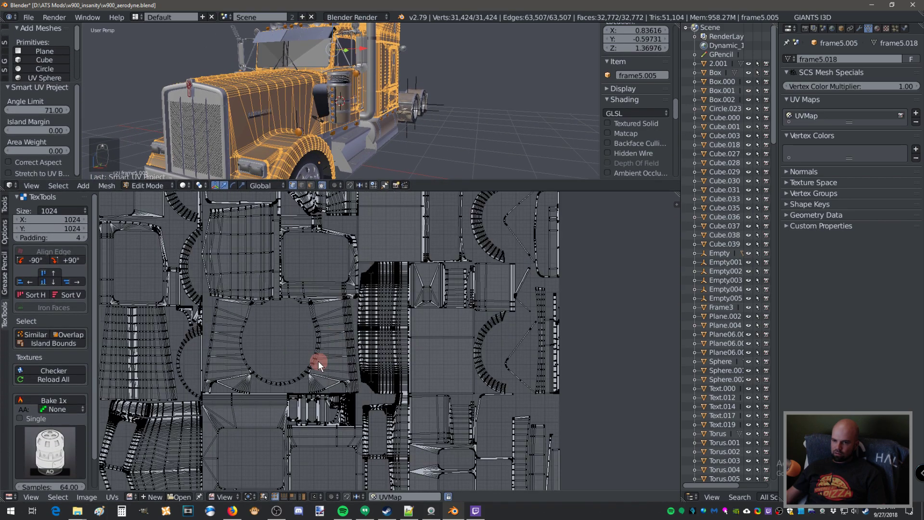
scroll(343, 368, "down", 3)
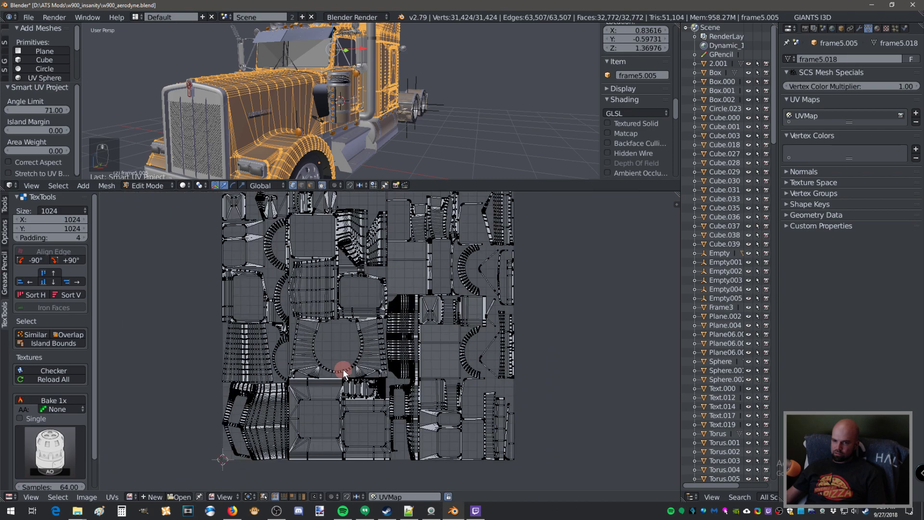
middle_click_drag(288, 130, 269, 121)
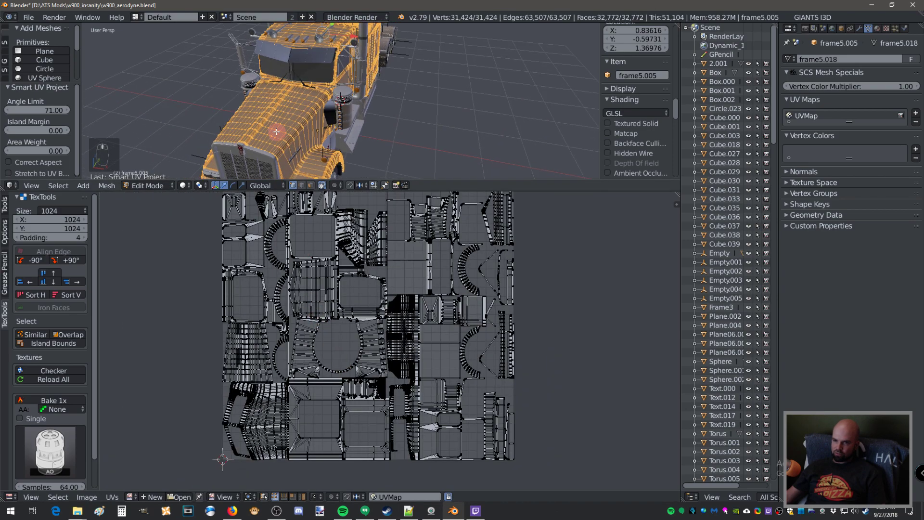
key("a")
key("ctrl+l")
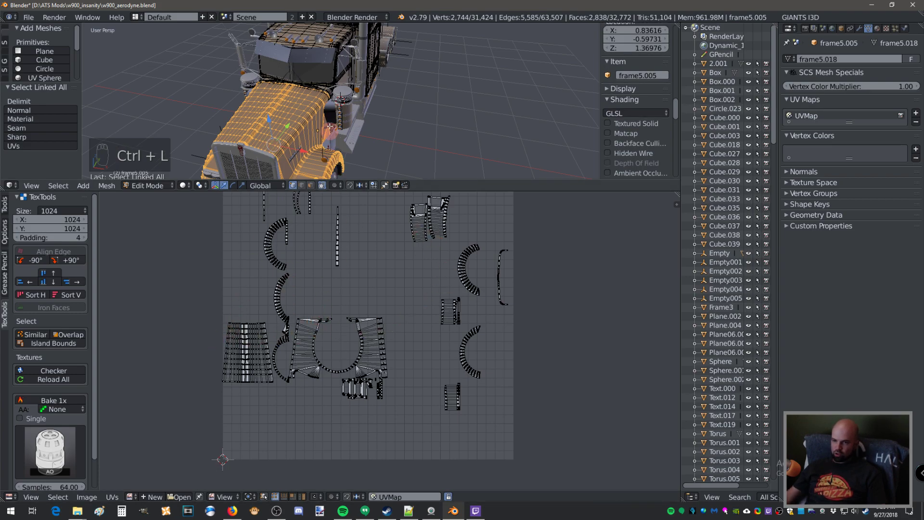
middle_click_drag(308, 111, 432, 74)
scroll(432, 75, "down", 3)
key("a")
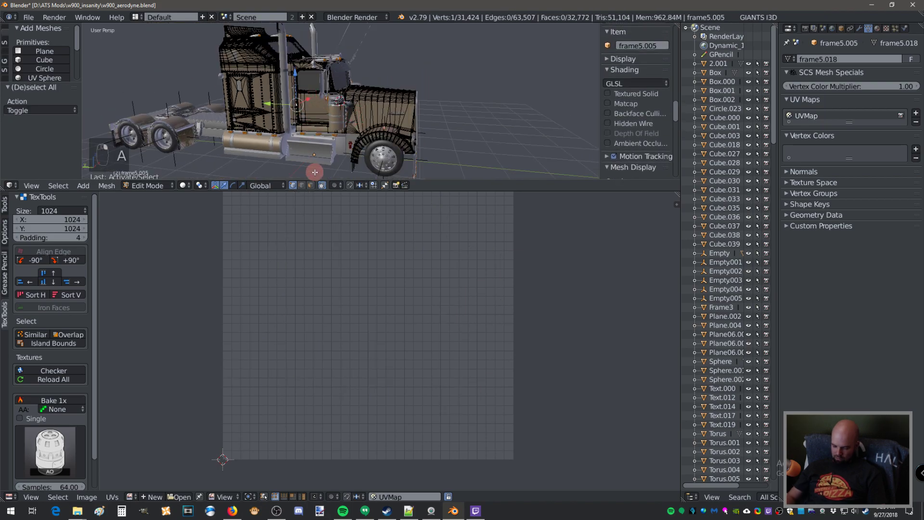
key("ctrl+l")
right_click(324, 121)
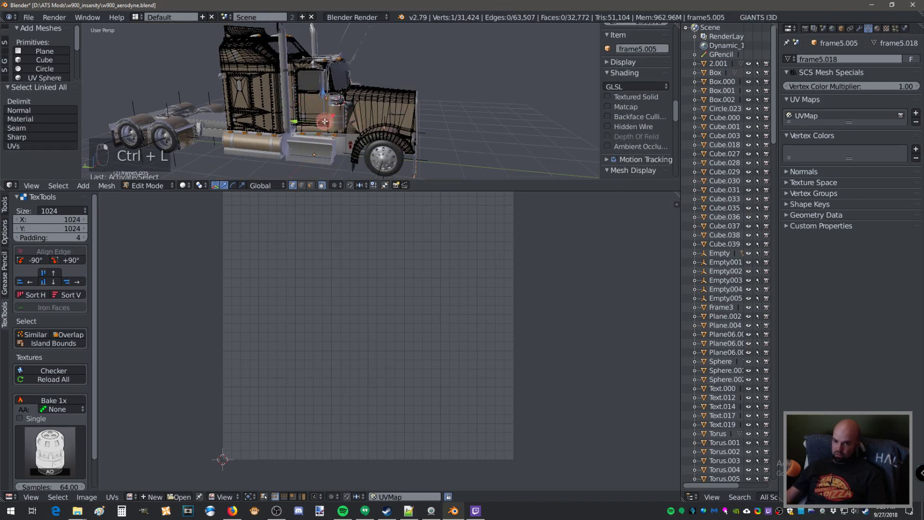
right_click(249, 147)
key("ctrl+l")
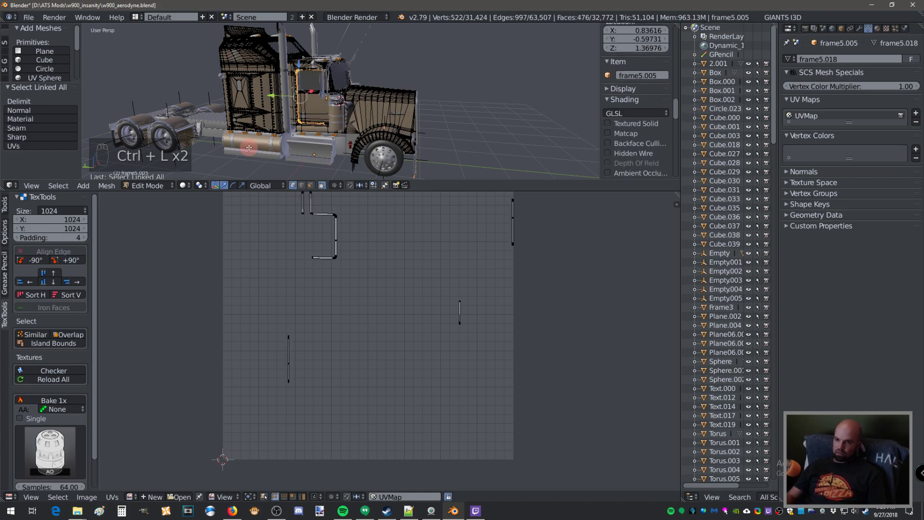
scroll(261, 137, "up", 5)
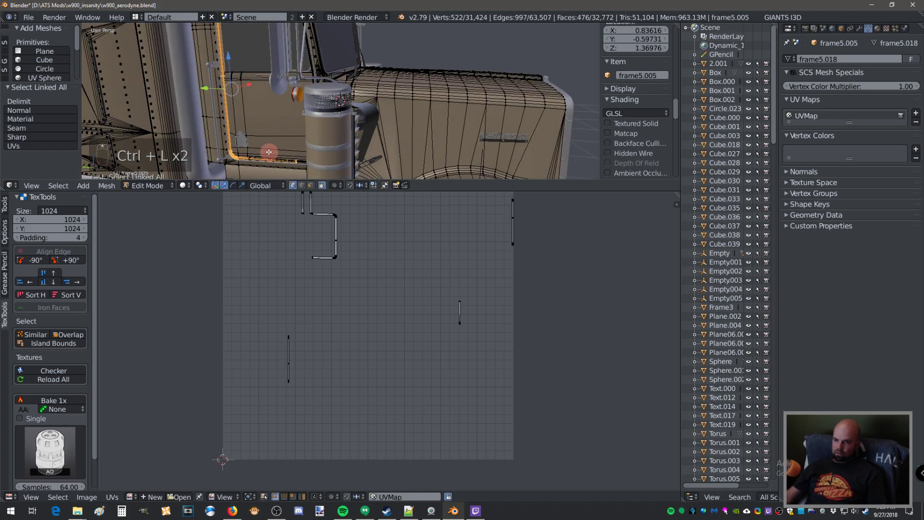
right_click(299, 152, "shift")
key("ctrl+l")
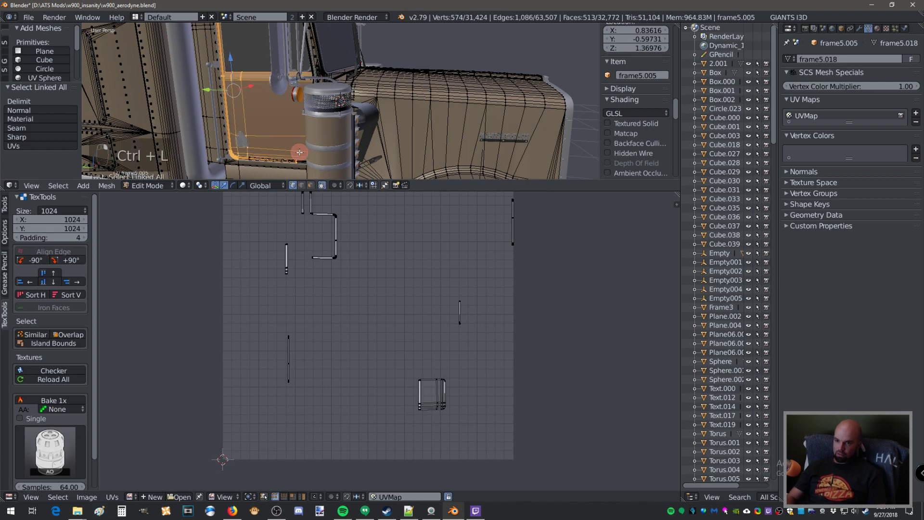
scroll(357, 342, "down", 2)
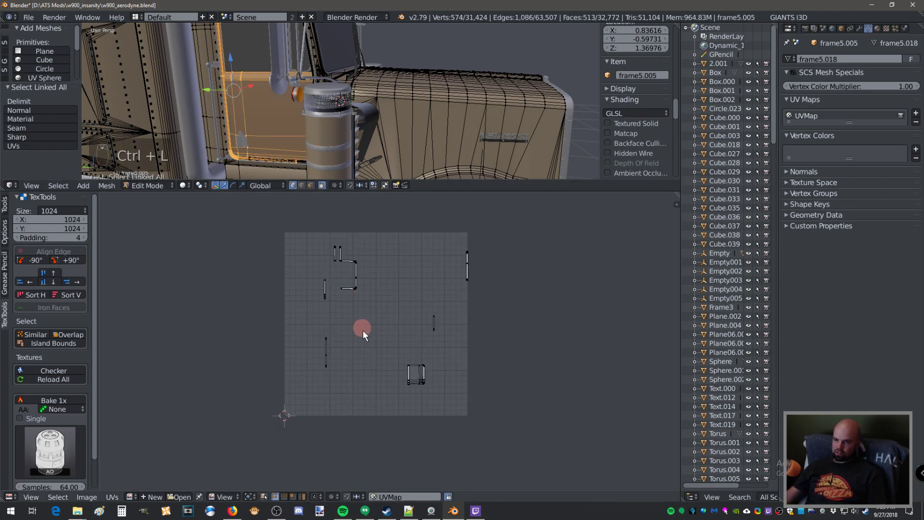
scroll(308, 116, "down", 4)
key("a")
middle_click_drag(366, 115, 240, 115)
key("Tab")
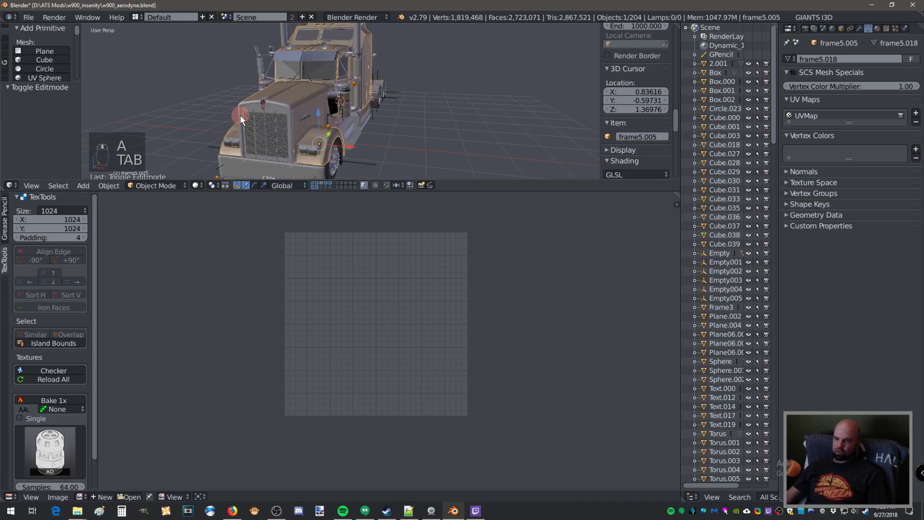
key("Tab")
key("a")
key("a")
key("a")
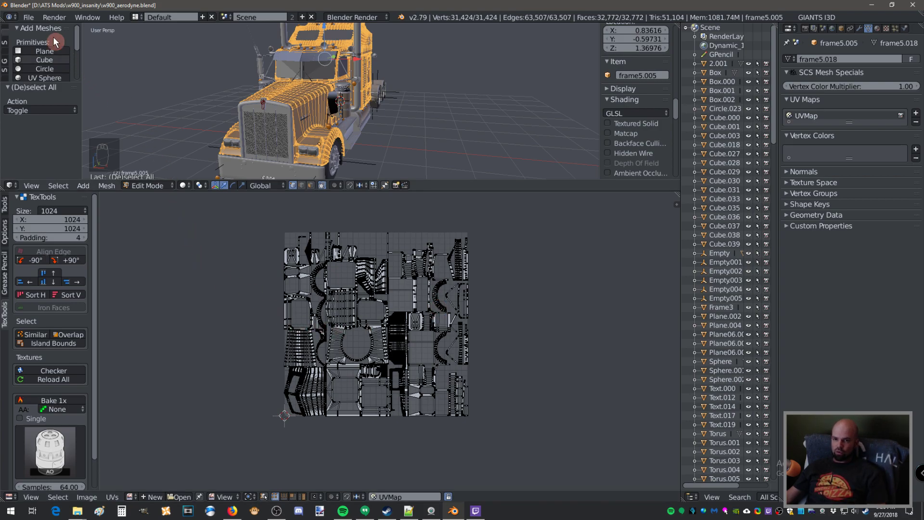
left_click(29, 18)
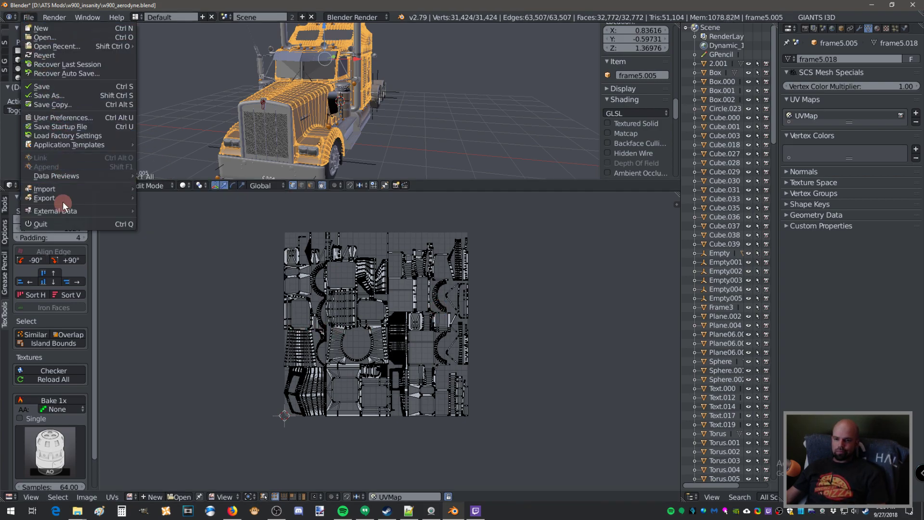
mouse_move(65, 199)
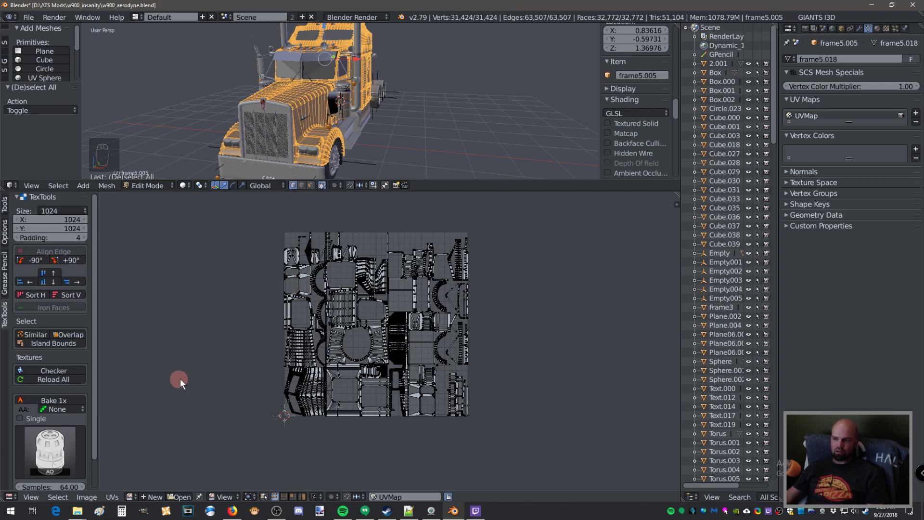
right_click(316, 404)
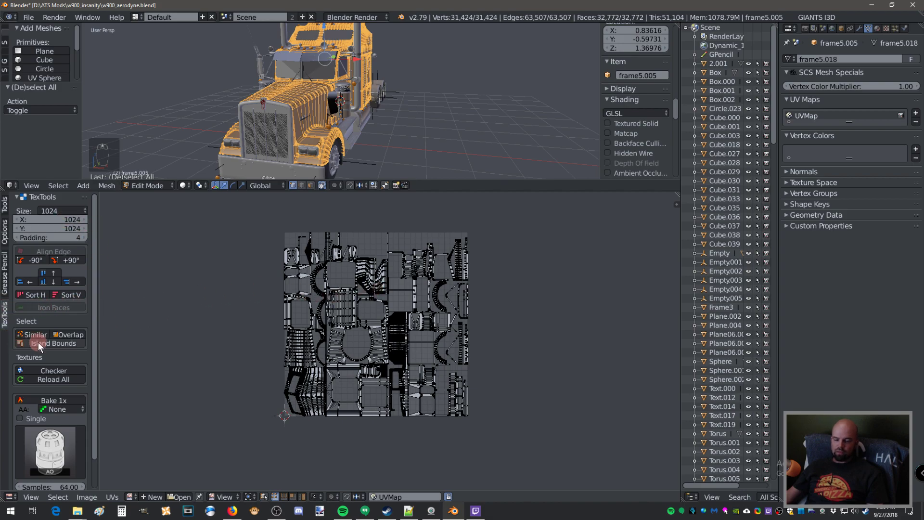
left_click(28, 16)
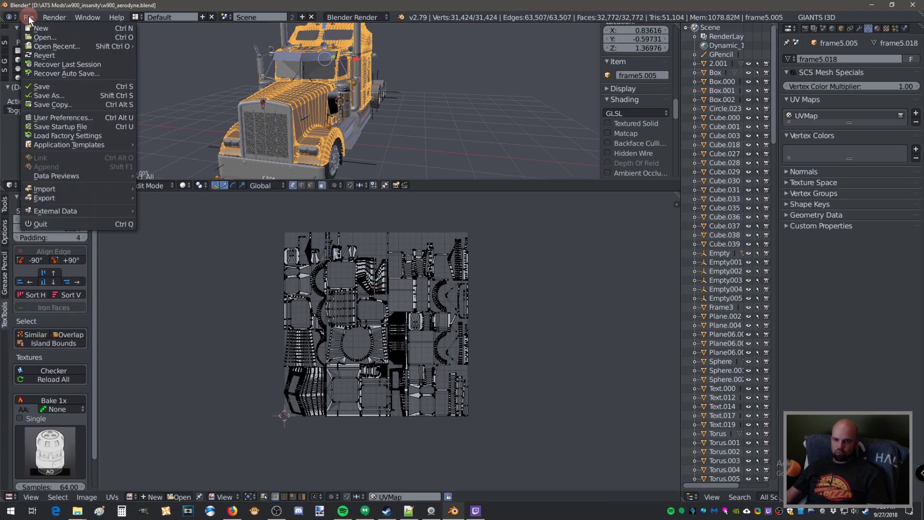
left_click(62, 117)
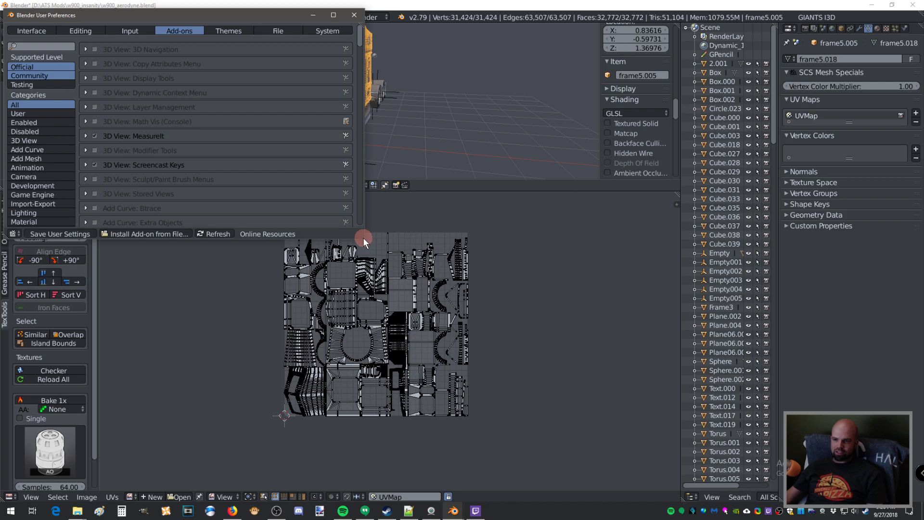
left_click_drag(364, 240, 570, 392)
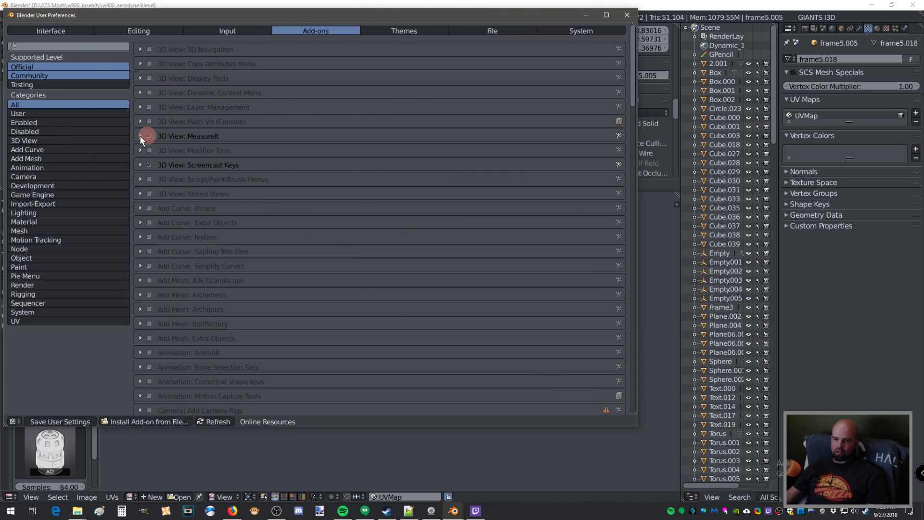
left_click(42, 45)
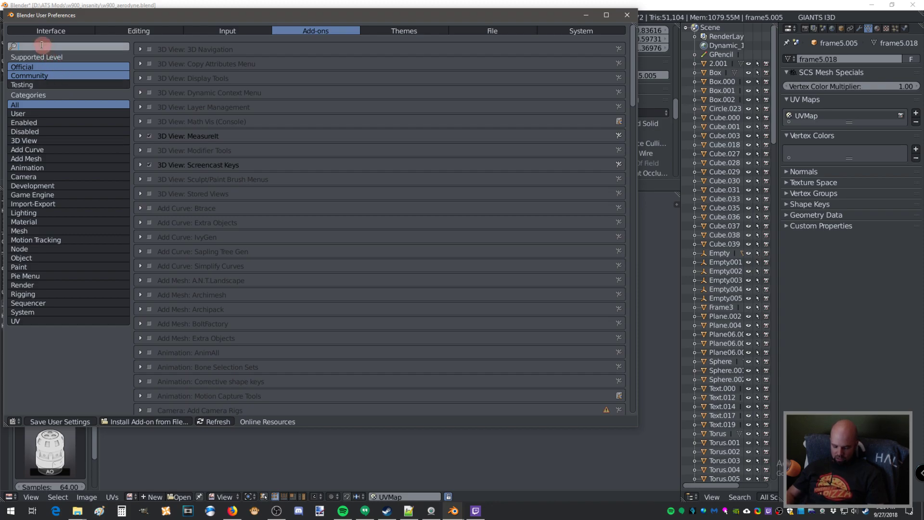
type("tex")
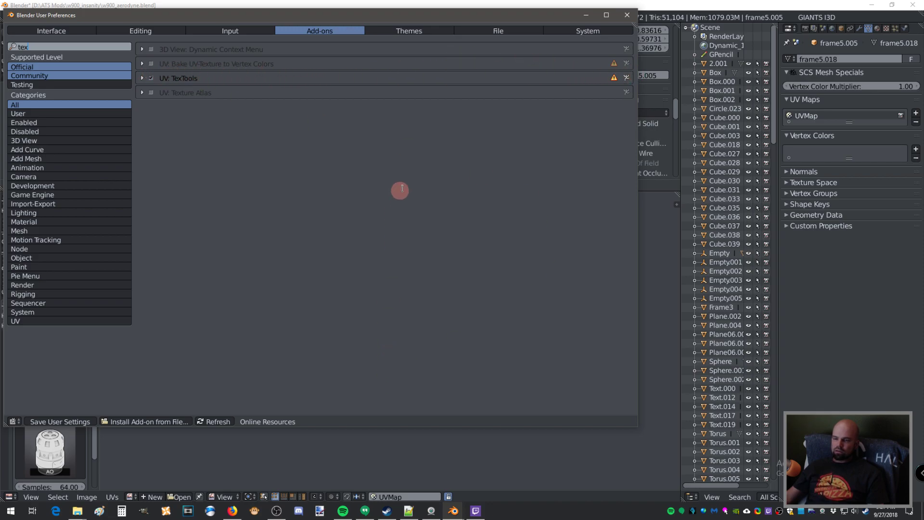
left_click(627, 15)
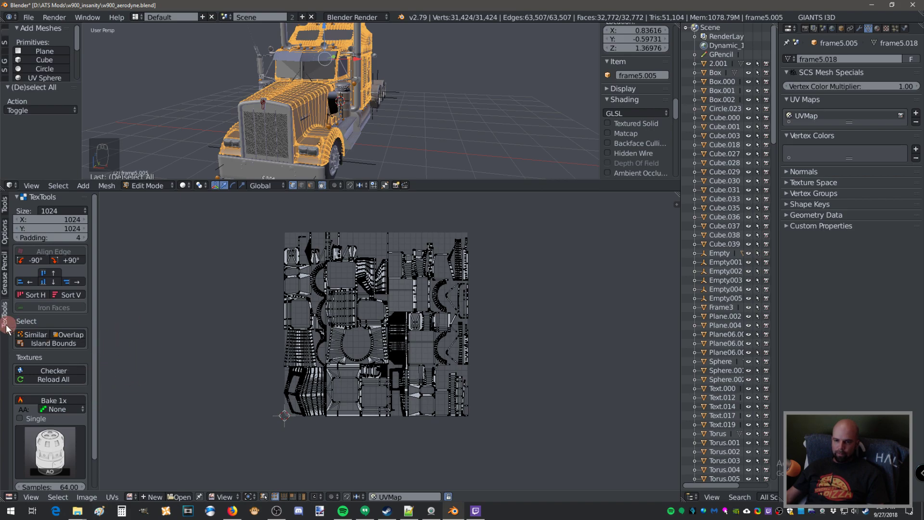
- Set the TexTools bake texture size to 4096 × 4096 with padding 8
left_click(84, 207)
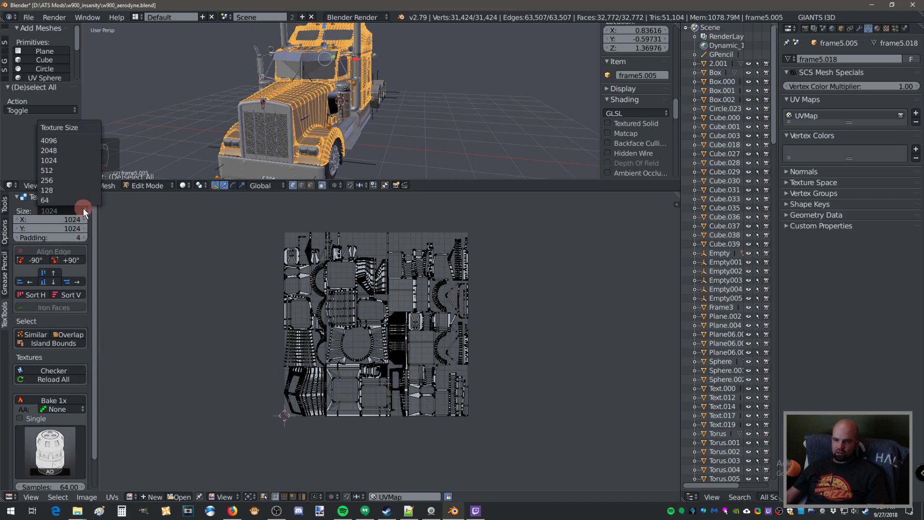
left_click(48, 140)
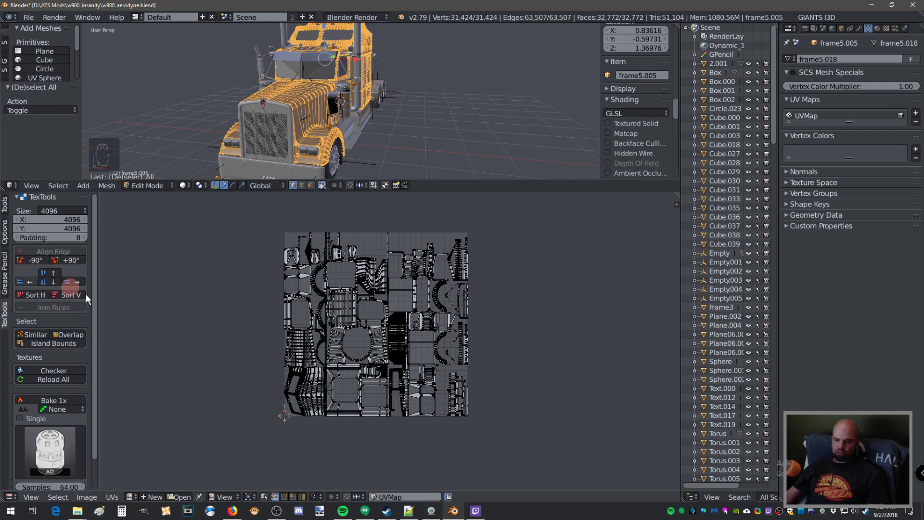
middle_click_drag(306, 125, 316, 111)
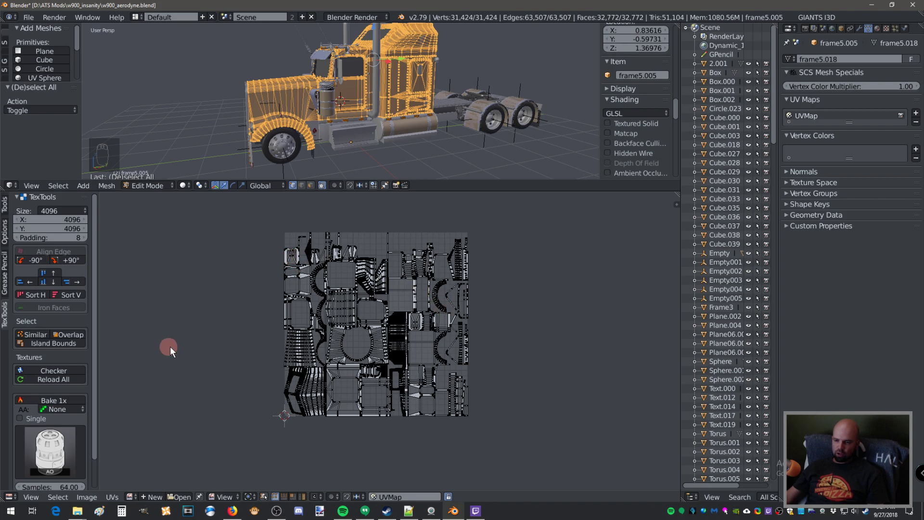
left_click(20, 324)
left_click(68, 331)
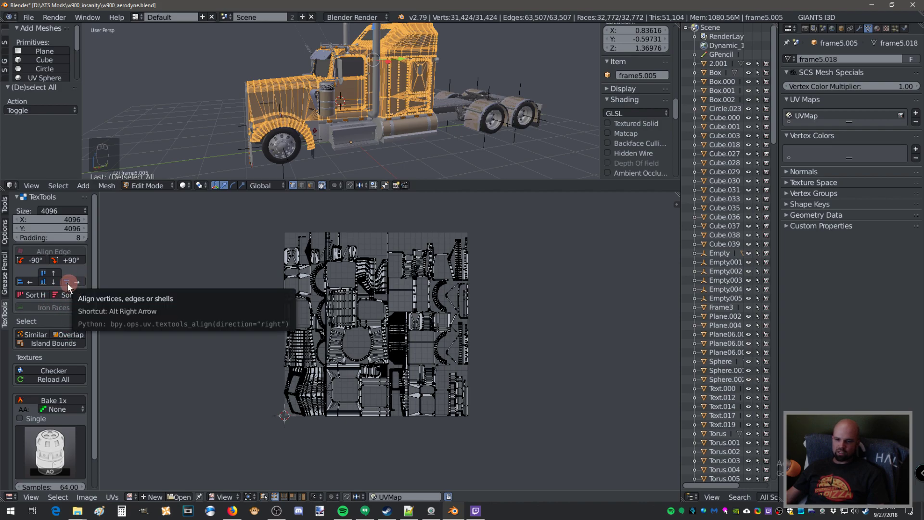
left_click(52, 280)
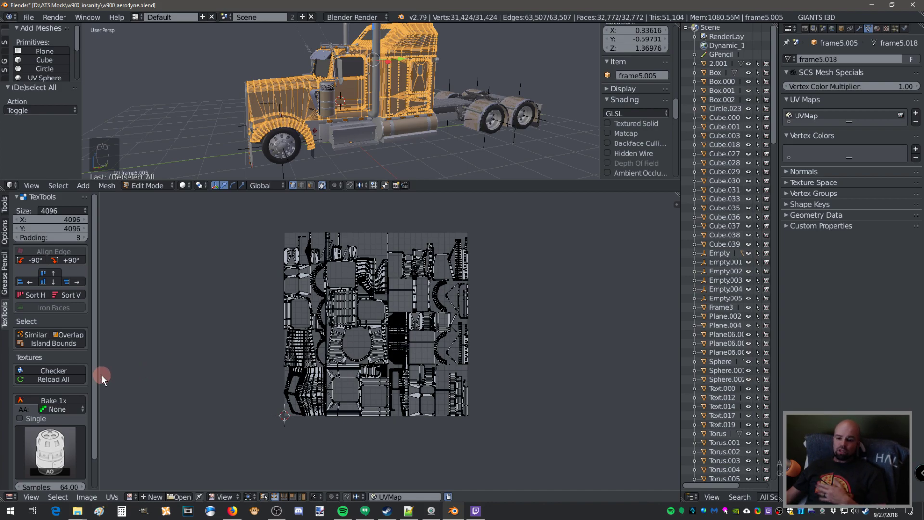
- Tick Single in TexTools and set the bake anti-aliasing to 2x
scroll(41, 398, "down", 1)
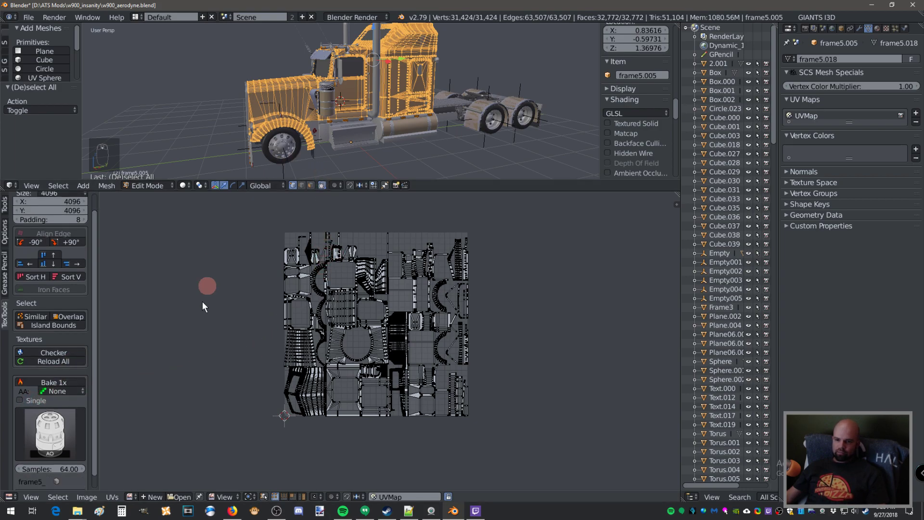
left_click(21, 400)
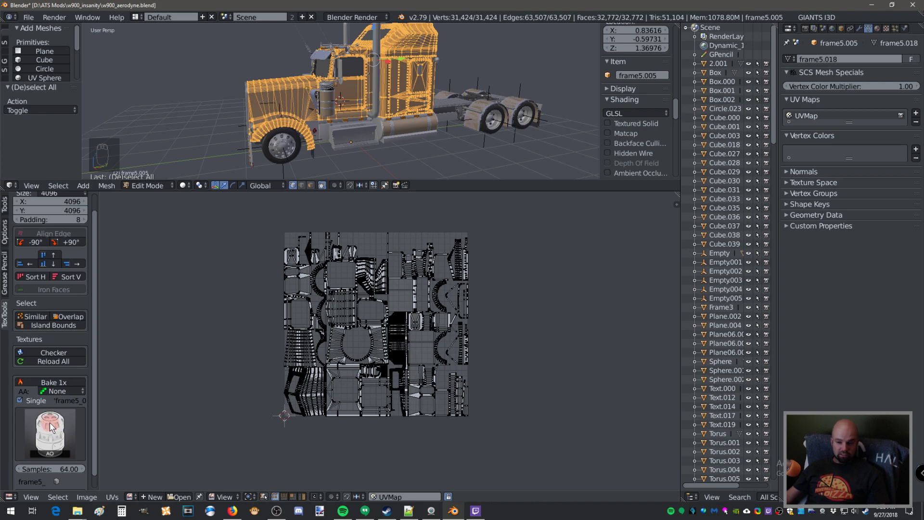
left_click(58, 391)
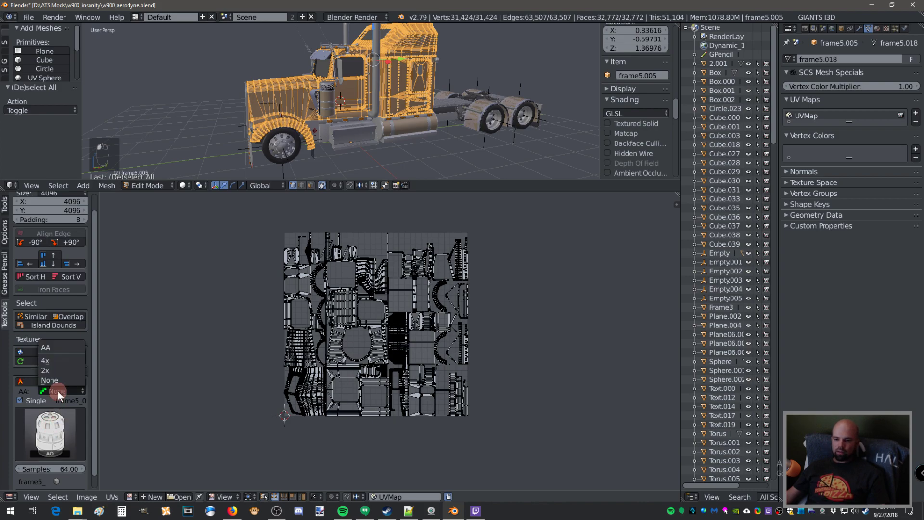
left_click(57, 367)
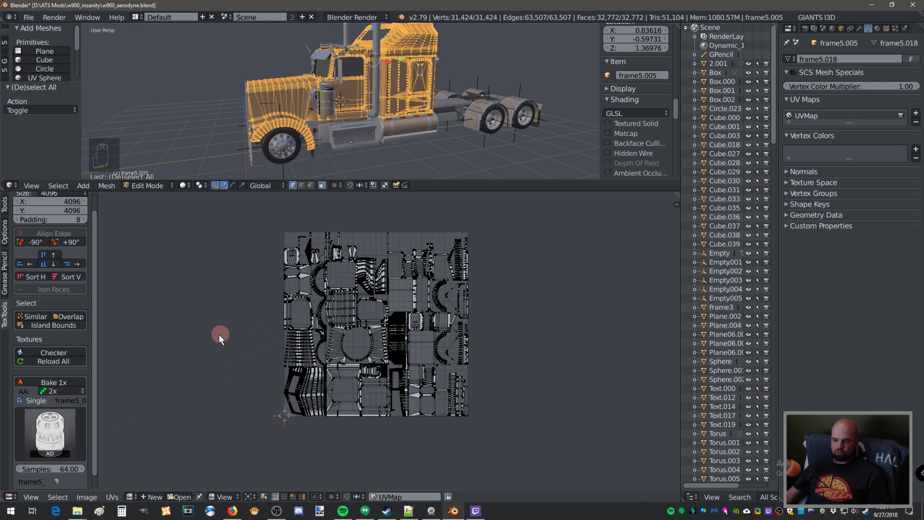
scroll(72, 353, "down", 1)
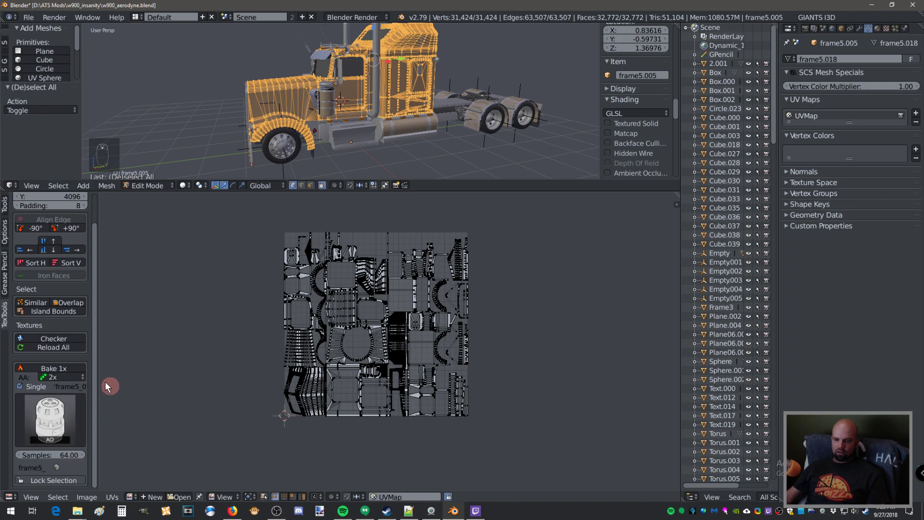
- Run Bake 1x for the AO map and zoom out to see the whole frame5_005 image
left_click(61, 368)
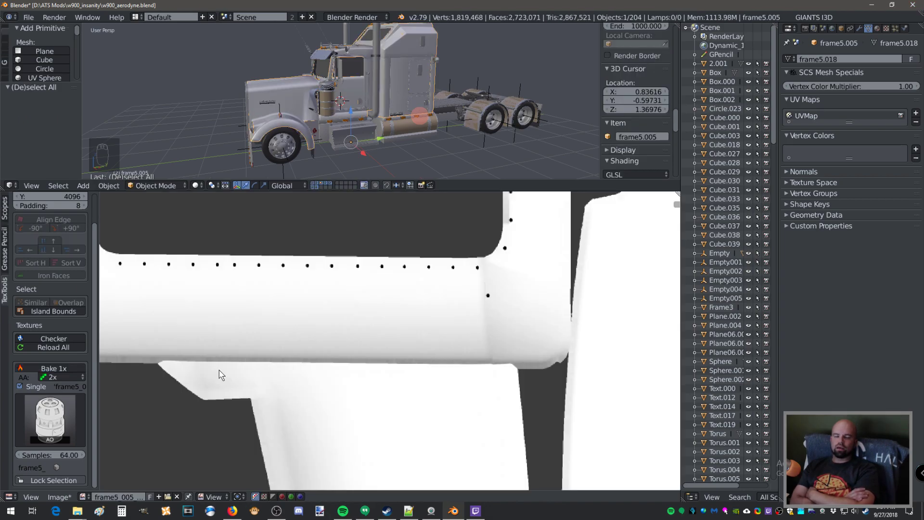
left_click(447, 365)
scroll(447, 365, "down", 6)
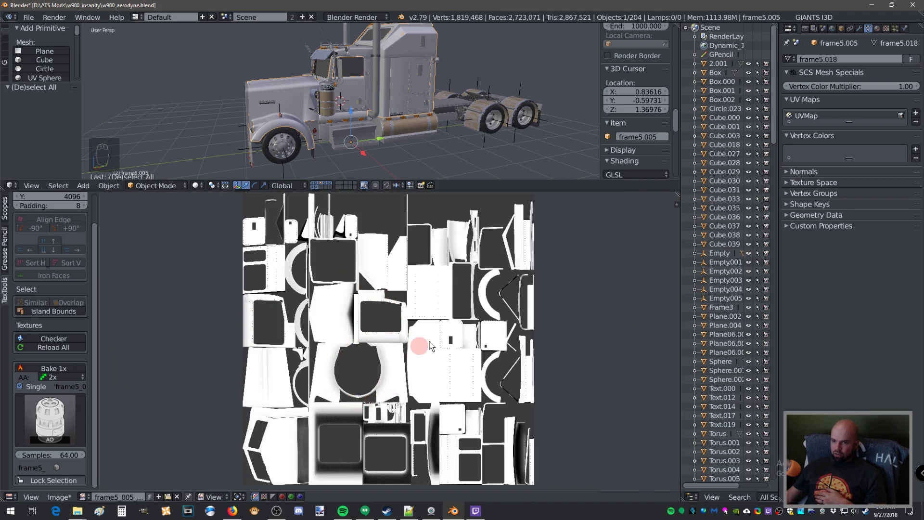
left_click(64, 492)
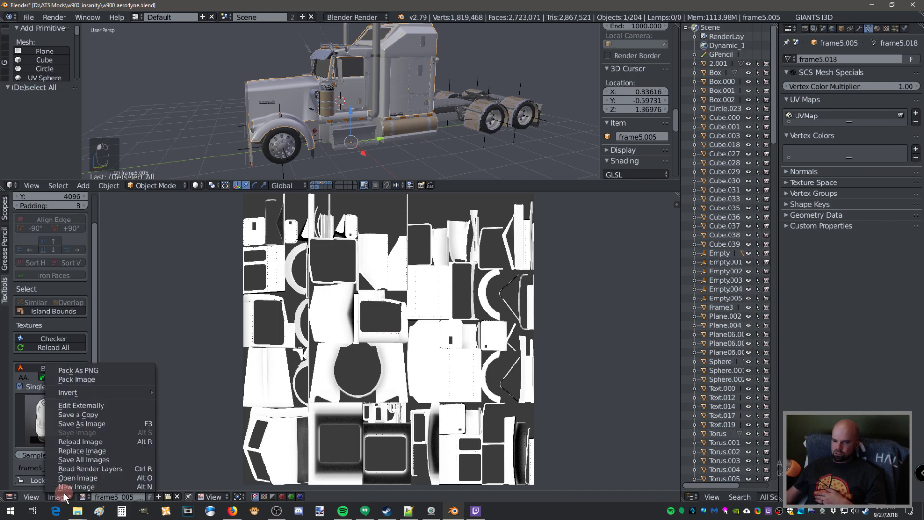
- Save the baked map as the Targa file aero_cab.tga in the w900_insanity folder
left_click(79, 424)
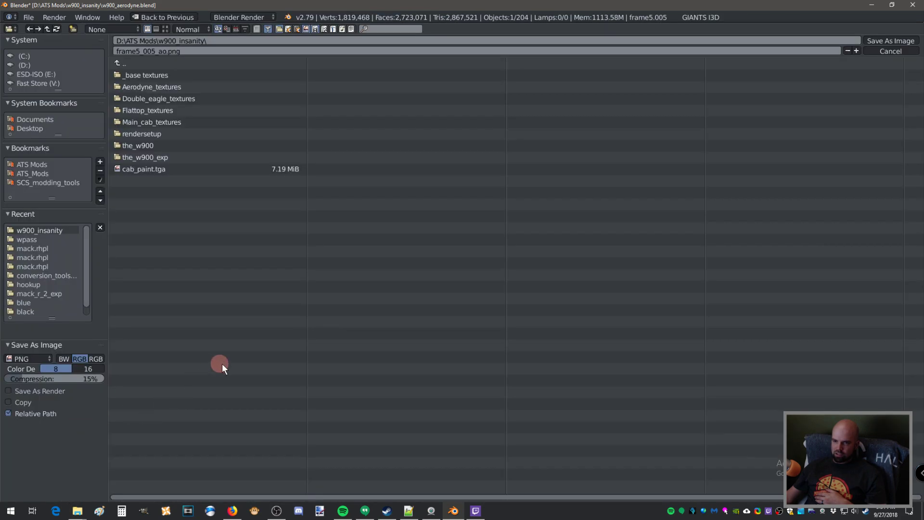
left_click(155, 48)
left_click(30, 358)
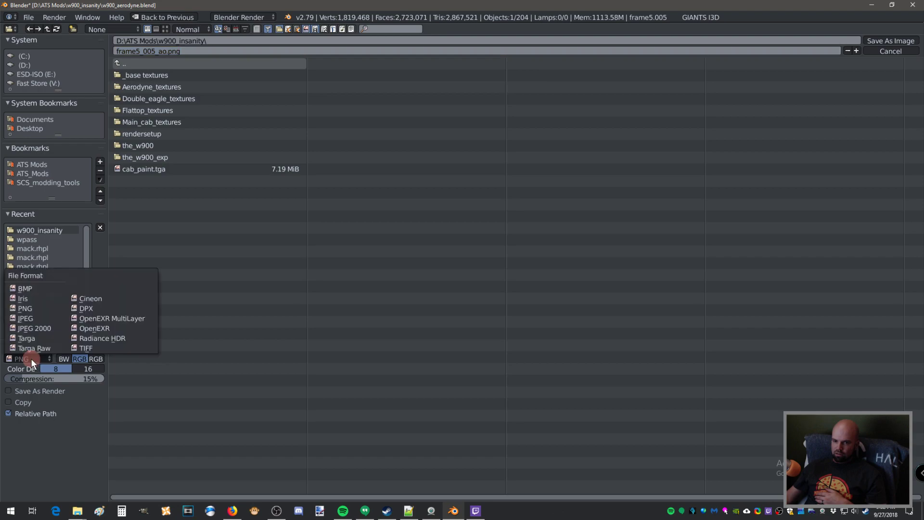
left_click(30, 338)
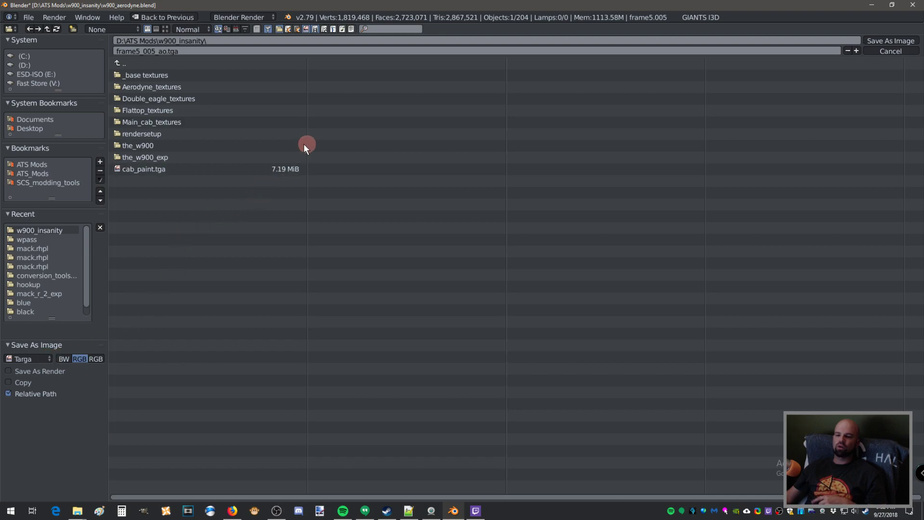
left_click(152, 49)
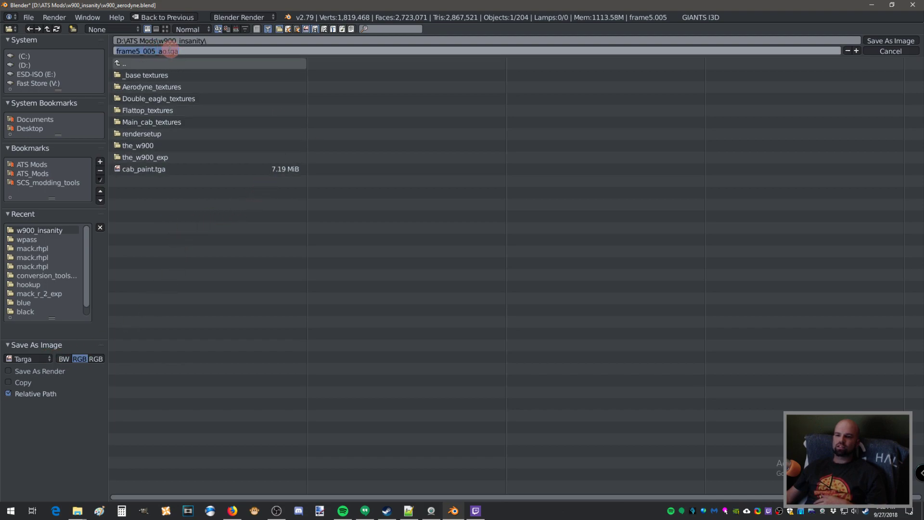
double_click(122, 50)
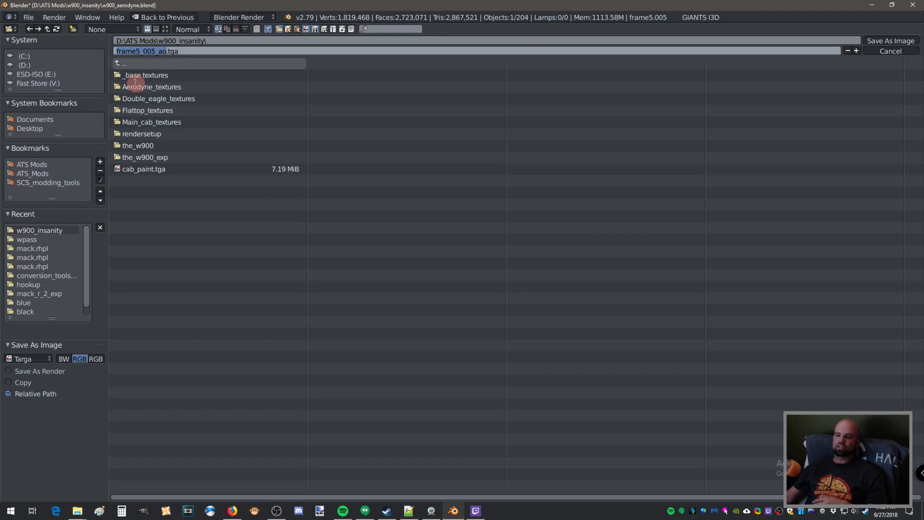
type("a")
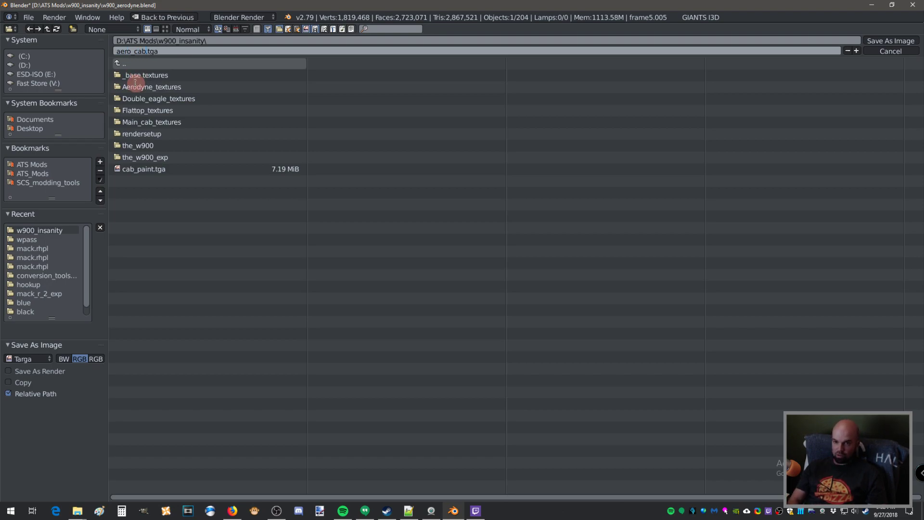
type("ero_cab")
key("Return")
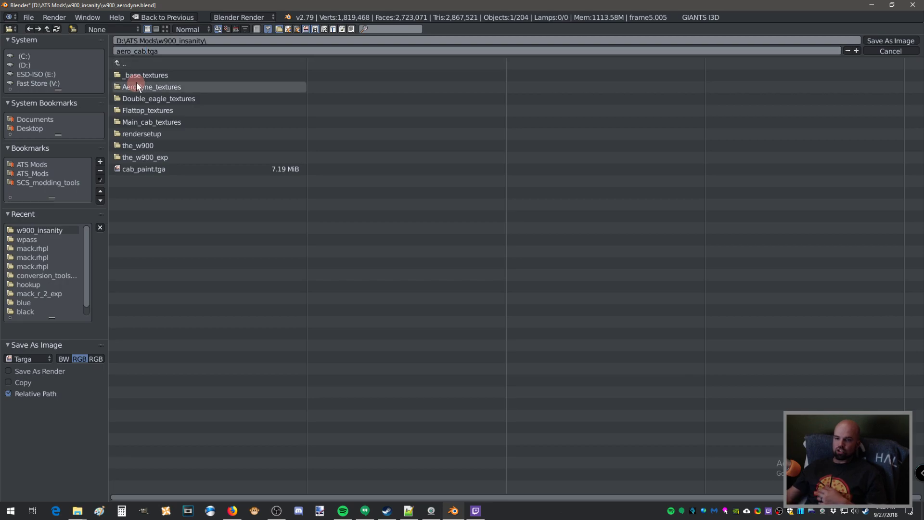
left_click(889, 41)
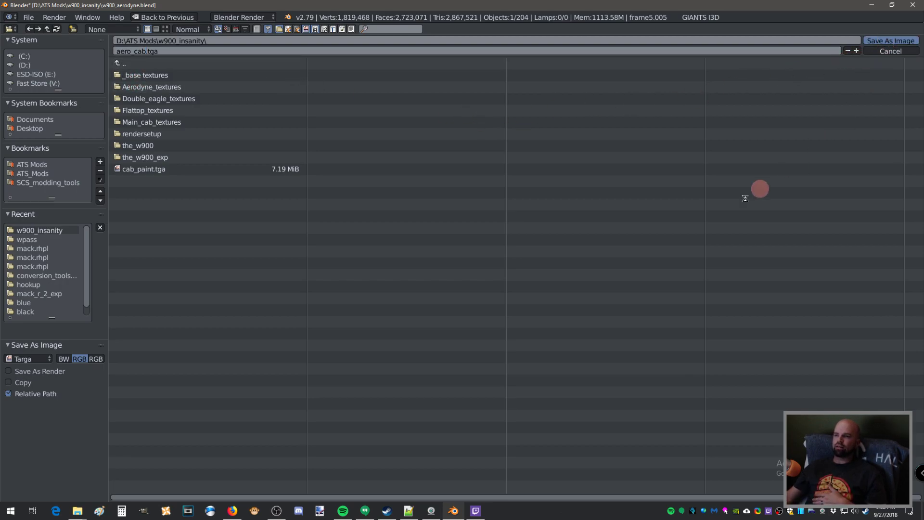
right_click(321, 99)
- Replace TT_bake_node with a new material named aero_cab and use Material viewport shading
mouse_move(321, 99)
middle_mouse_down()
mouse_move(370, 113)
mouse_move(332, 114)
middle_mouse_up()
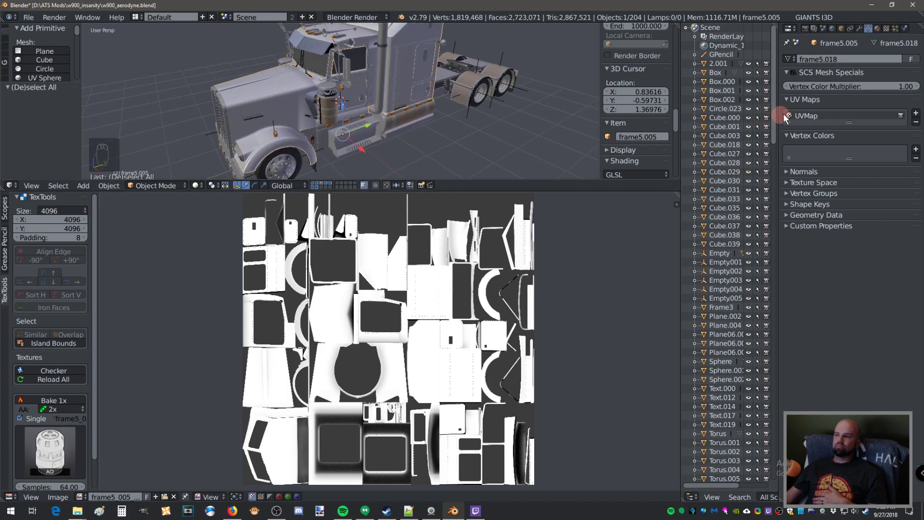
left_click(880, 26)
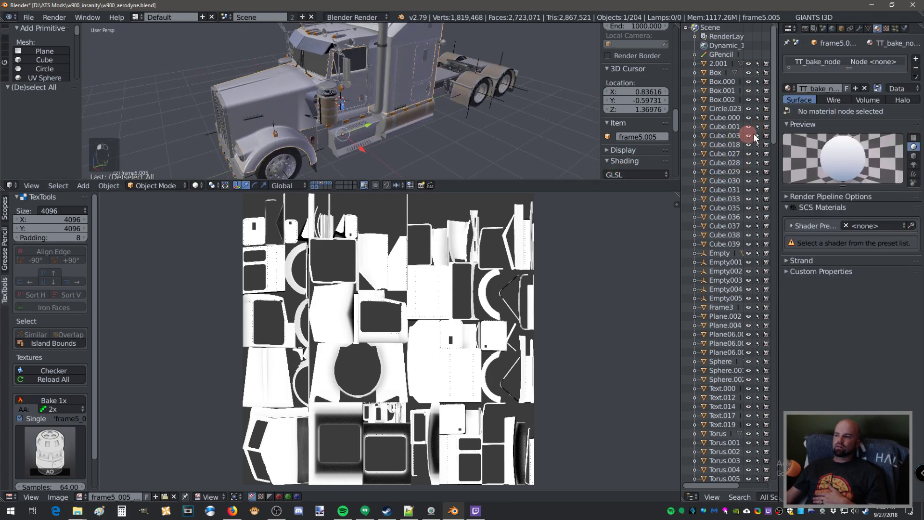
left_click(864, 88)
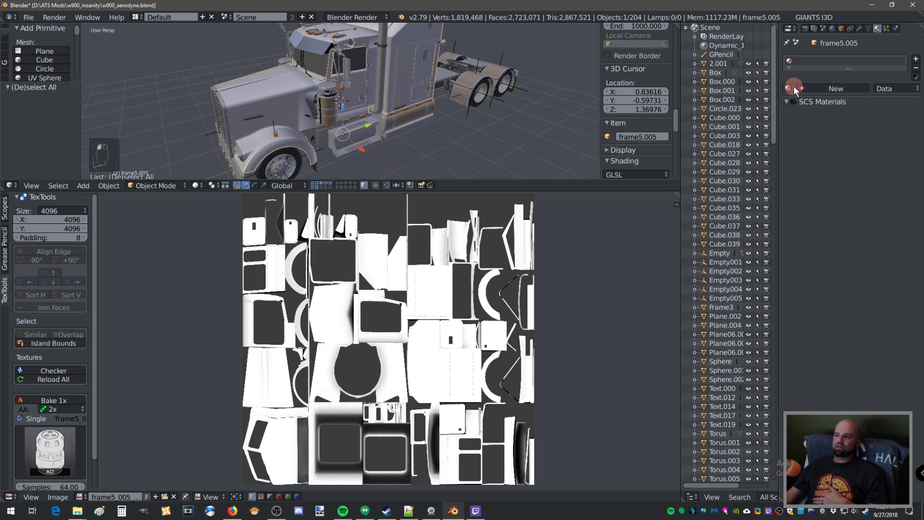
left_click(821, 88)
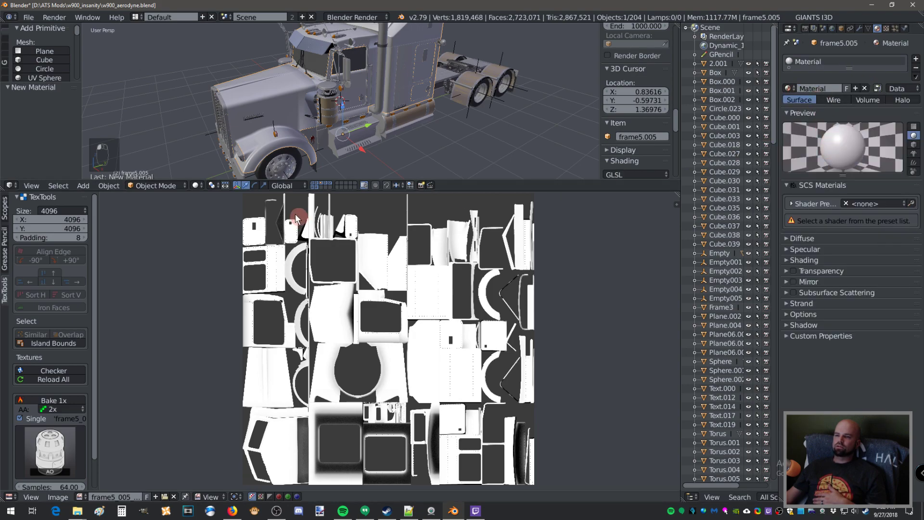
left_click(197, 185)
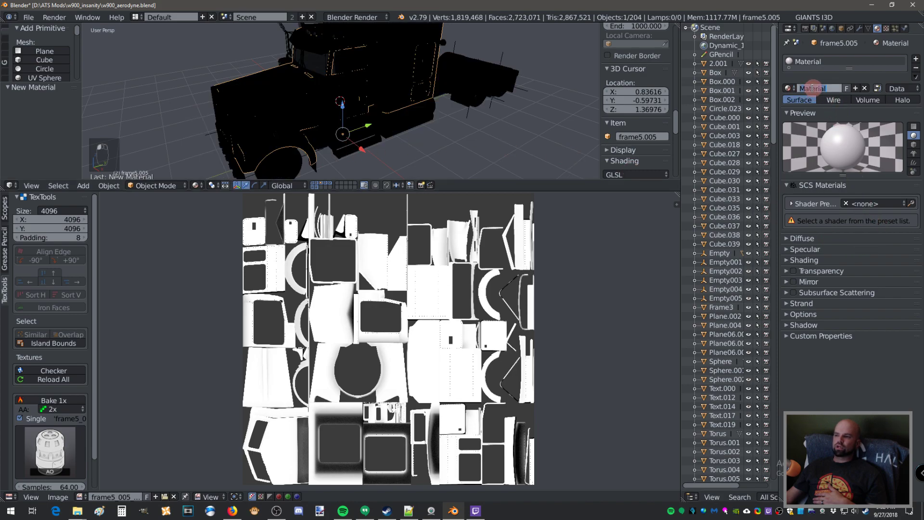
type("aero_cab")
key("Return")
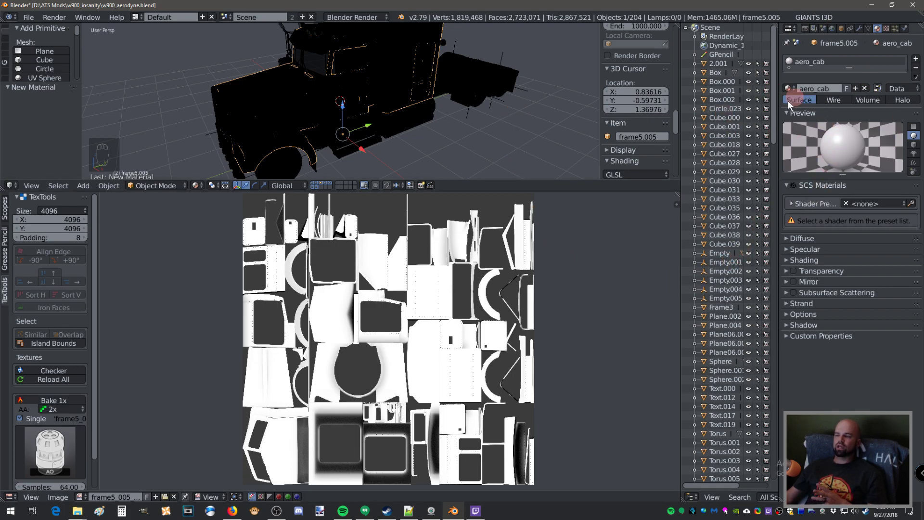
- Add a new UVMap-mapped image texture to aero_cab that loads aero_cab.tga
left_click(864, 204)
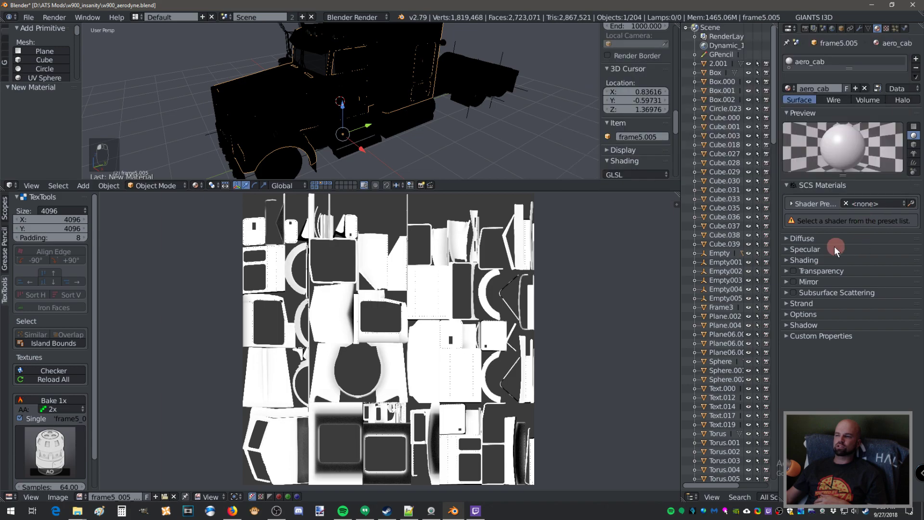
left_click(884, 30)
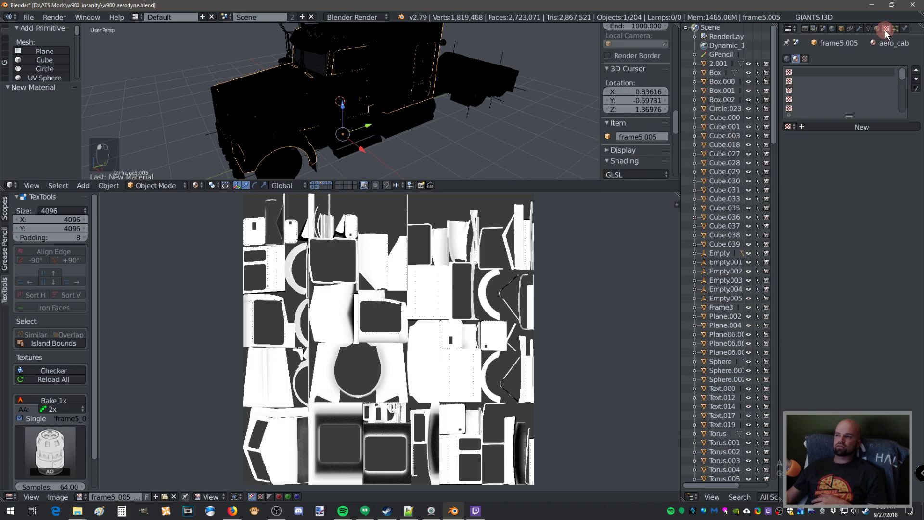
left_click(823, 126)
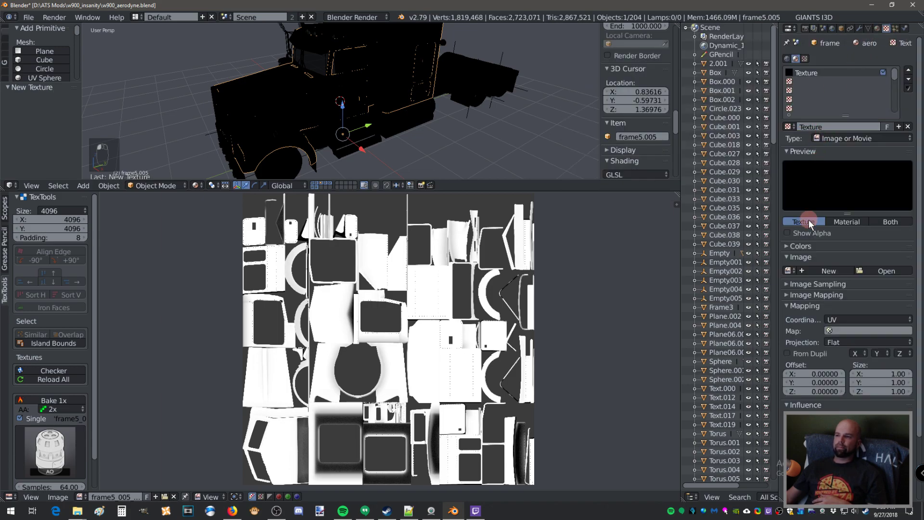
left_click(857, 328)
left_click(842, 343)
left_click(882, 274)
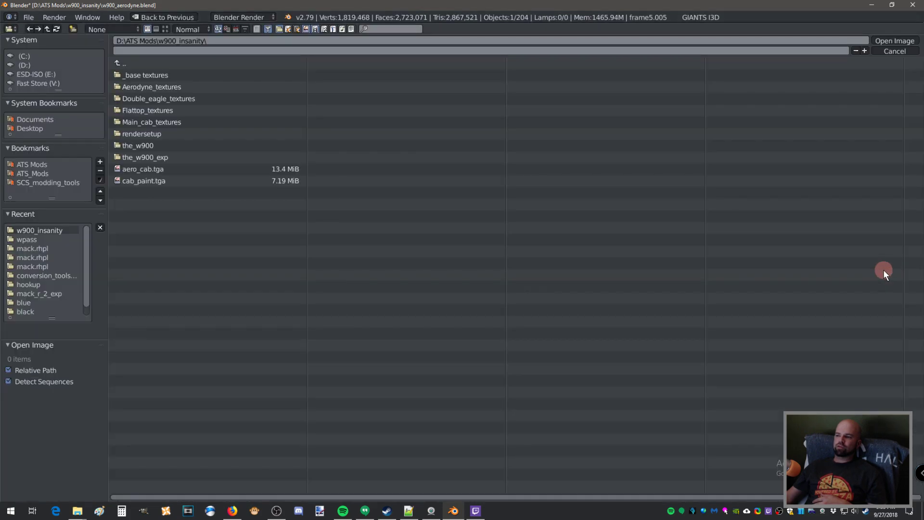
left_click(163, 172)
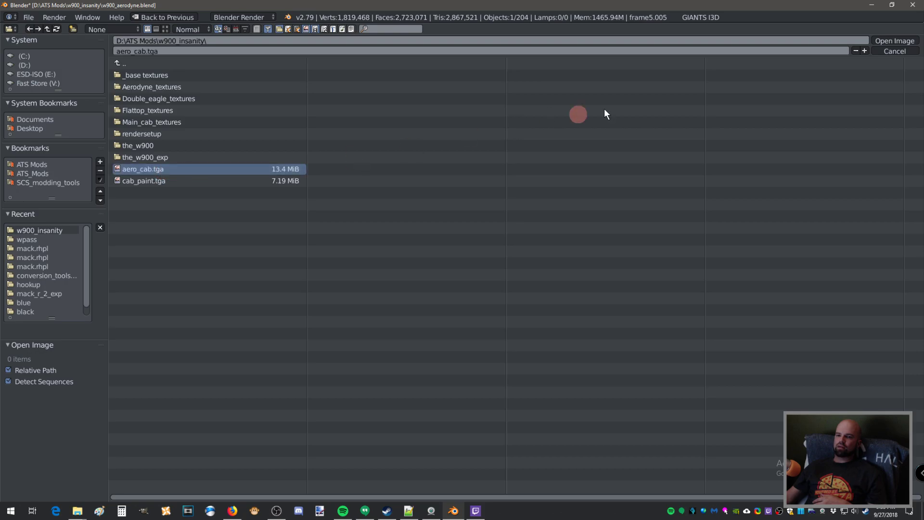
left_click(880, 41)
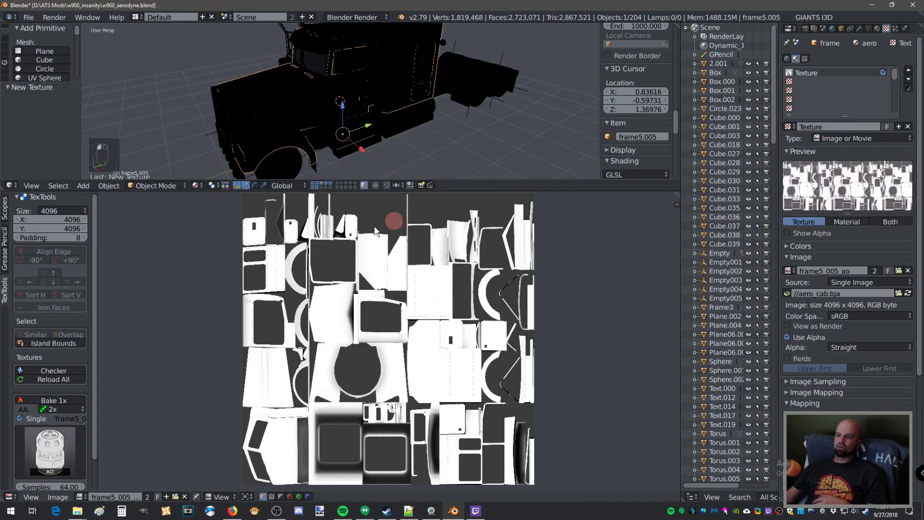
- Adjust the texture settings and change viewport shading to view the textured cab
left_click(801, 322)
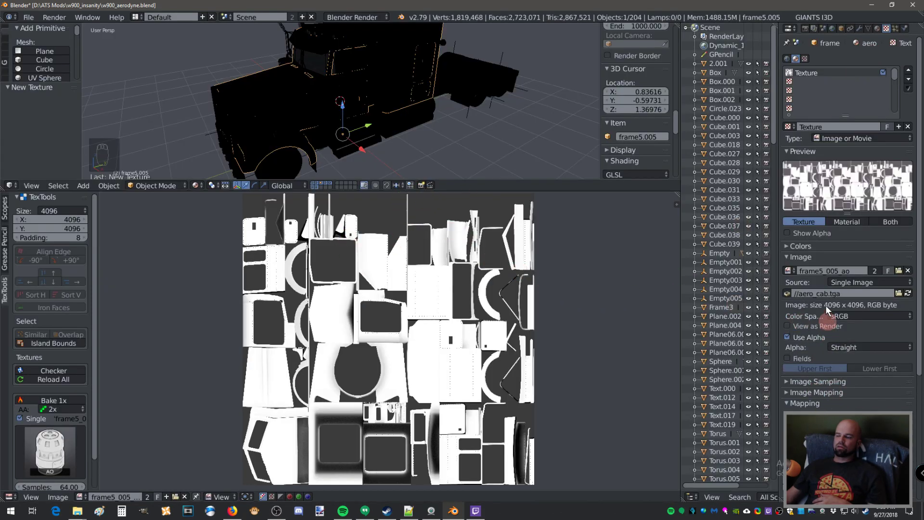
left_click(849, 94)
mouse_move(309, 107)
middle_mouse_down()
mouse_move(270, 105)
mouse_move(230, 189)
middle_mouse_up()
left_click(202, 185)
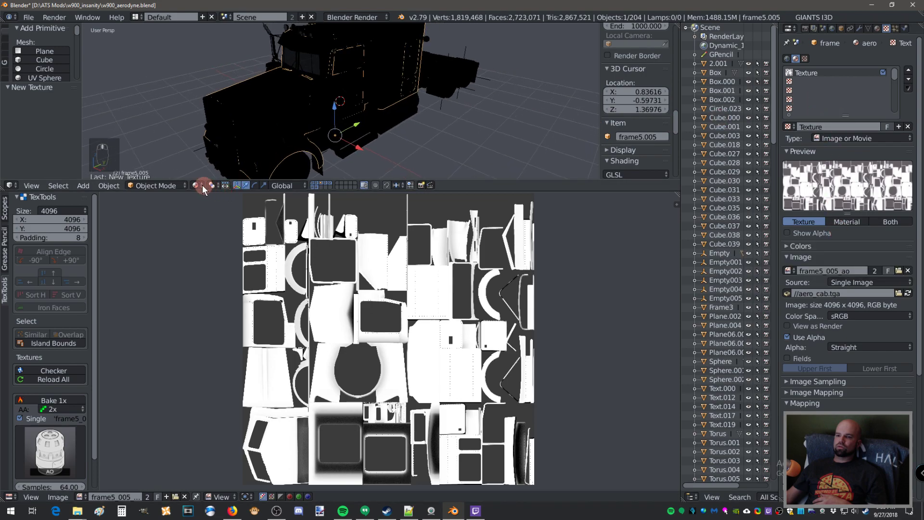
left_click(206, 142)
middle_click_drag(231, 135, 363, 112)
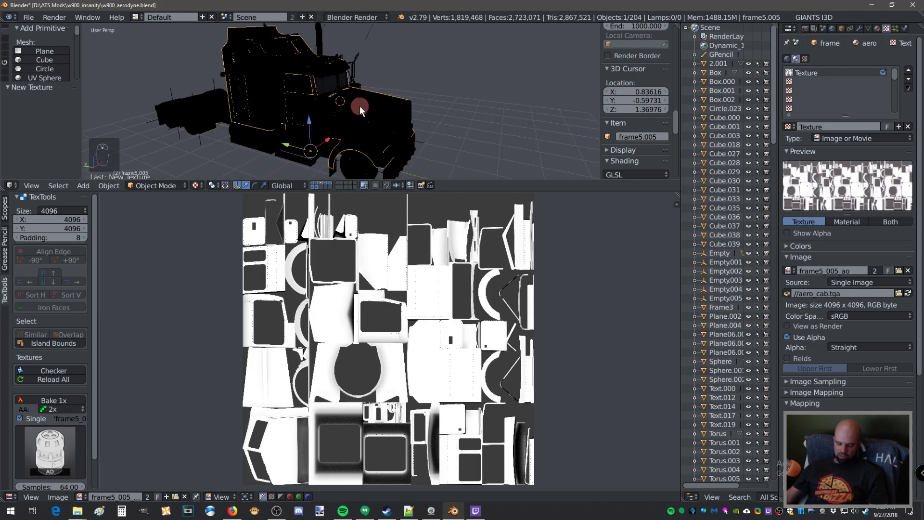
key("Tab")
key("Tab")
key("Tab")
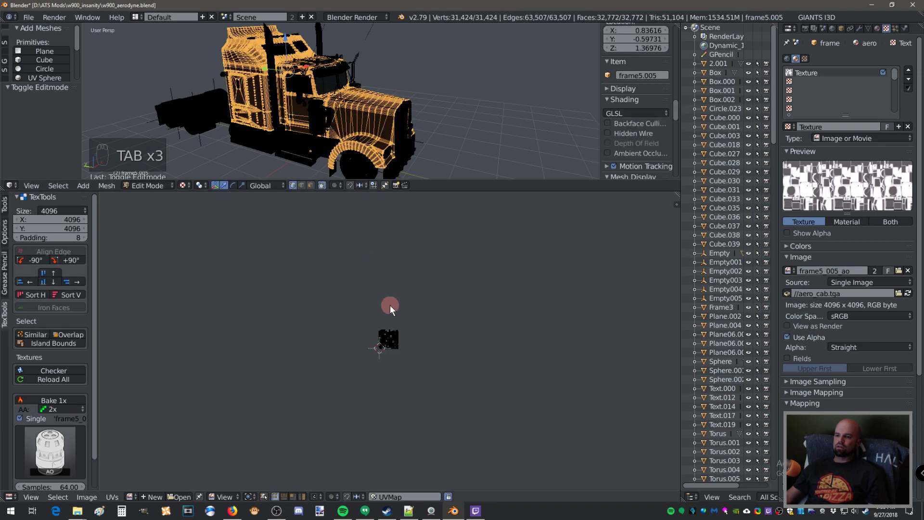
- Show the baked frame5_005_ao image in the UV editor
scroll(389, 305, "up", 7)
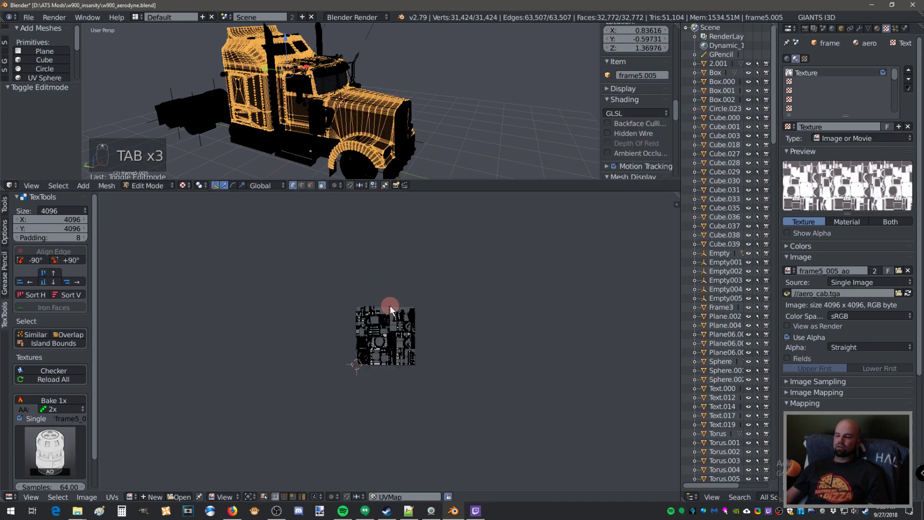
left_click(131, 496)
scroll(173, 448, "down", 16)
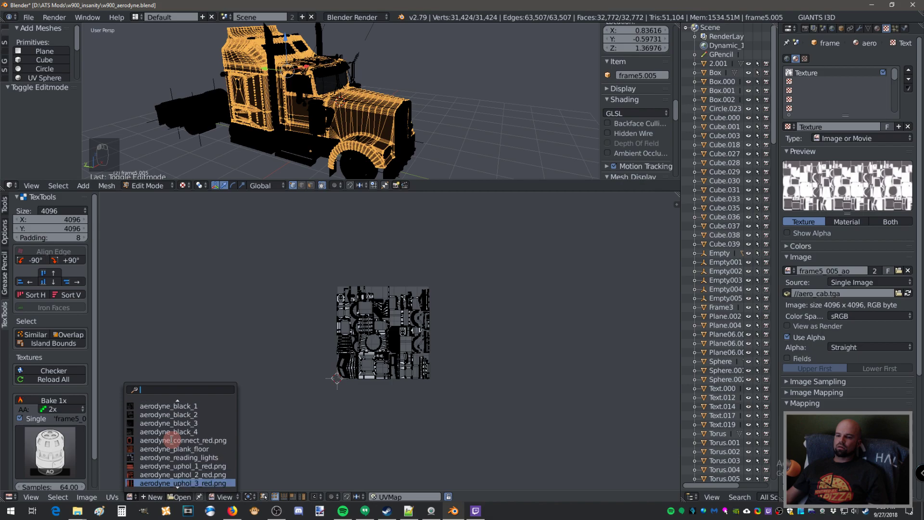
scroll(171, 439, "down", 7)
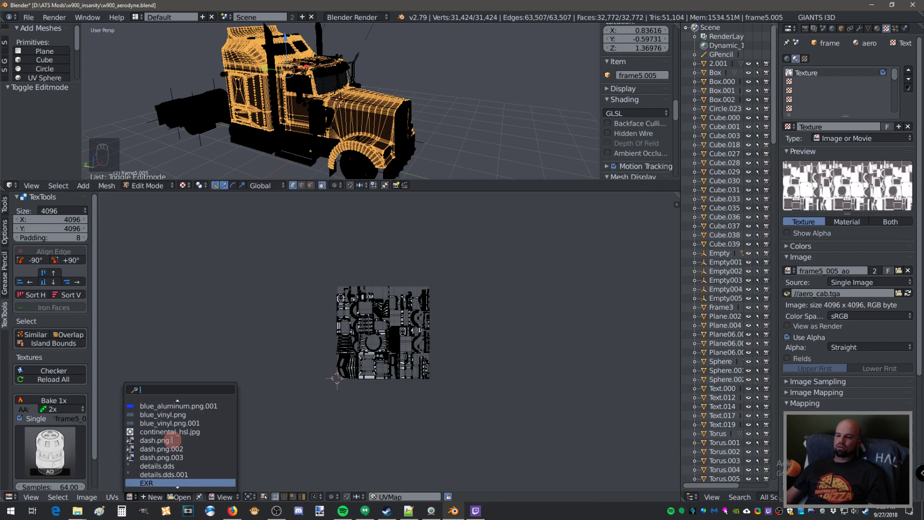
scroll(172, 440, "down", 2)
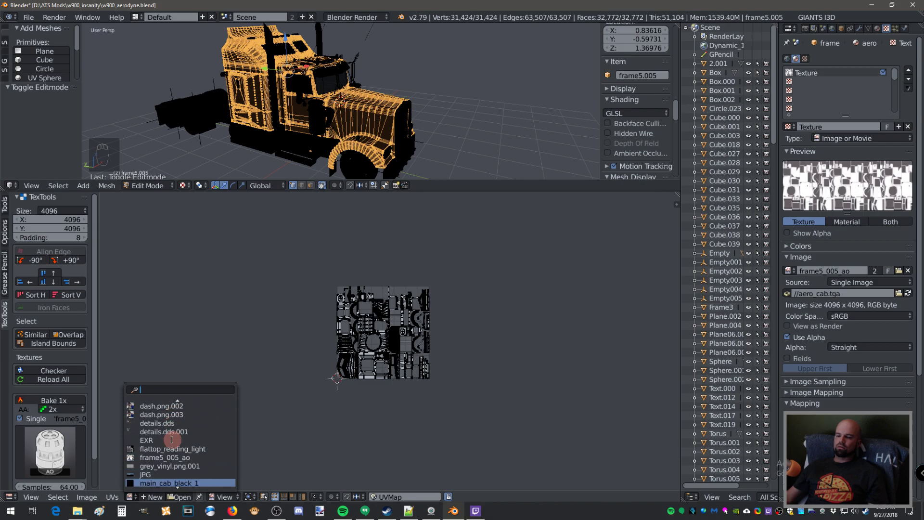
left_click(172, 457)
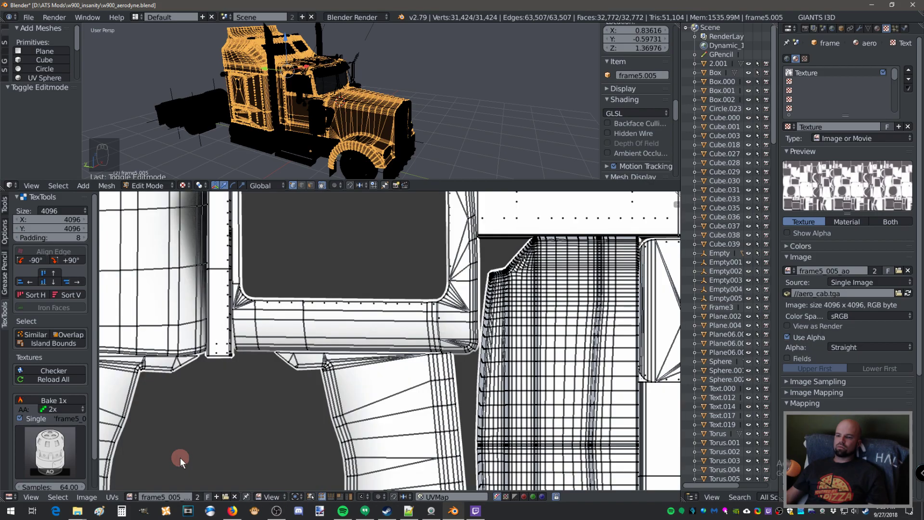
- Return frame5.005 to Object Mode and drag the area border to make the 3D view taller
key("Tab")
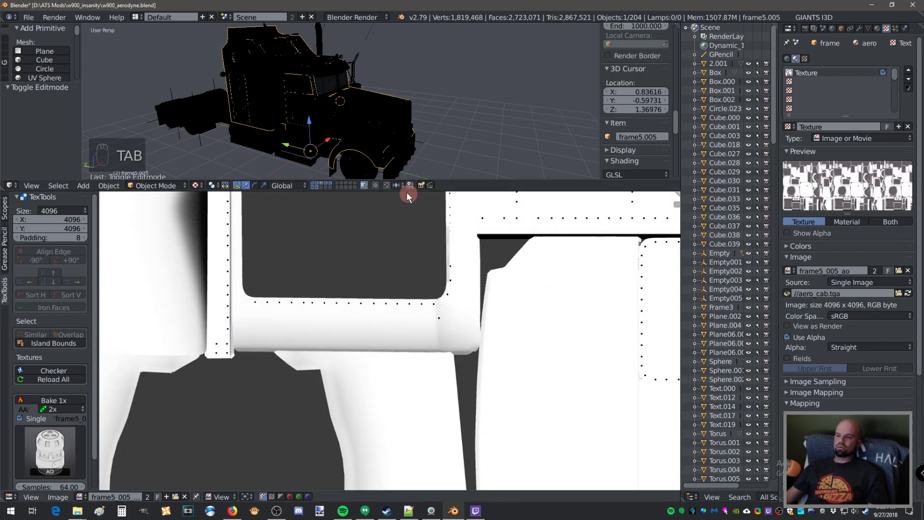
scroll(356, 129, "up", 5)
scroll(371, 120, "down", 6)
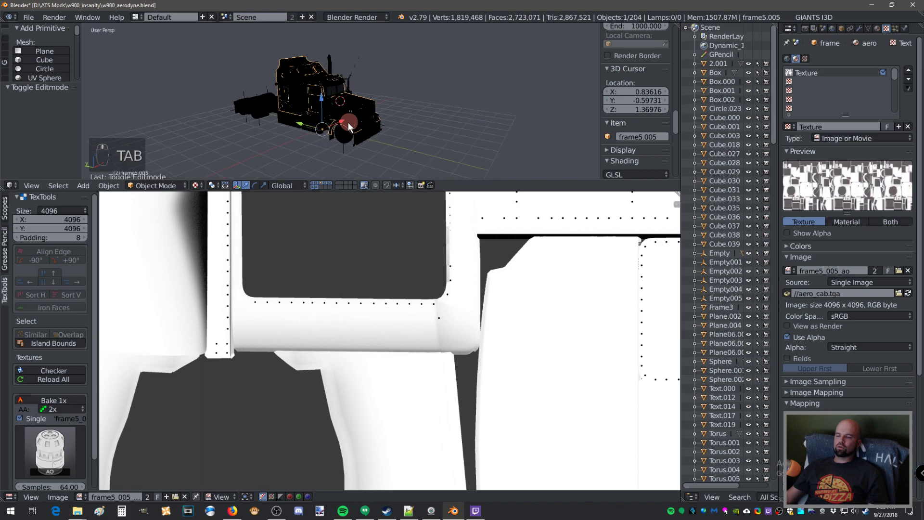
middle_click_drag(348, 122, 257, 128)
middle_click_drag(313, 118, 287, 119)
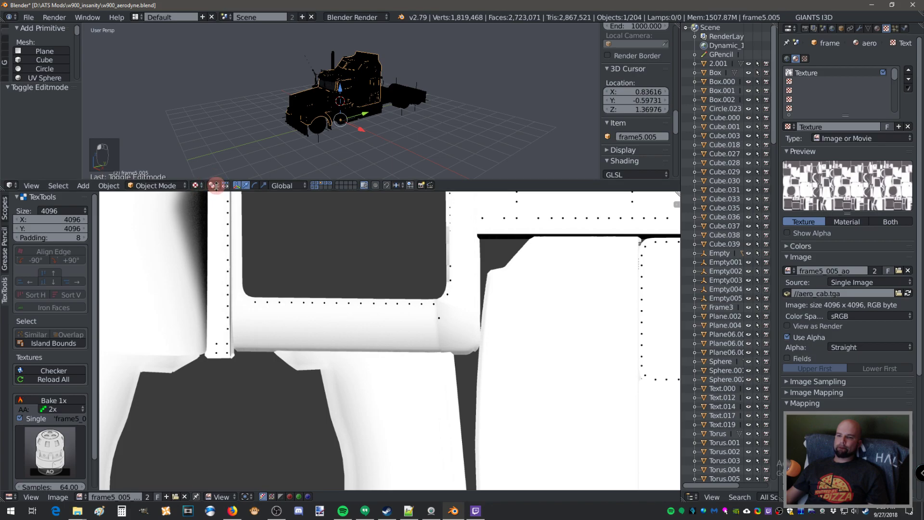
left_click_drag(216, 186, 129, 325)
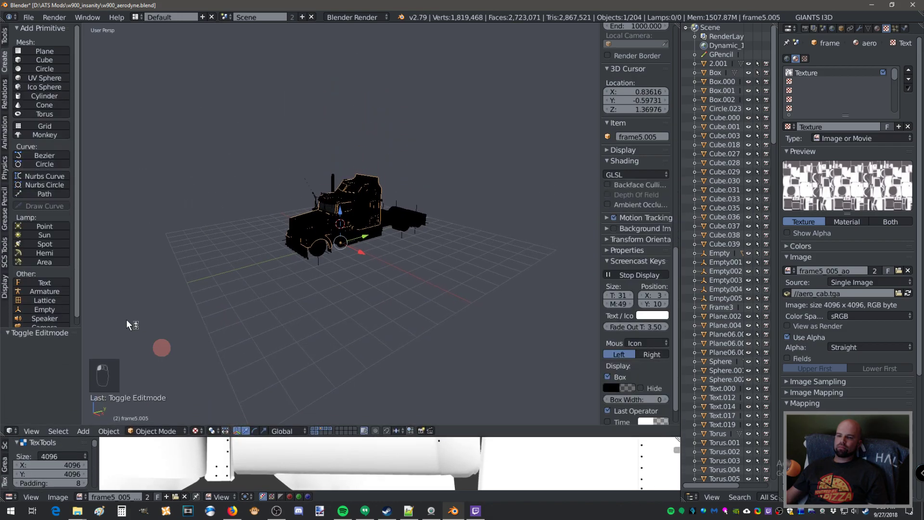
- Add a Hemi lamp to light the truck scene
scroll(63, 284, "down", 1)
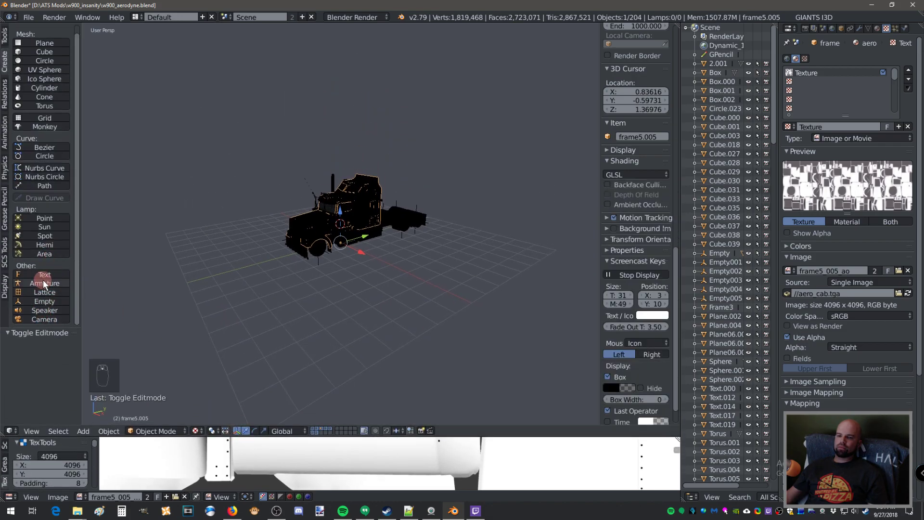
left_click(42, 243)
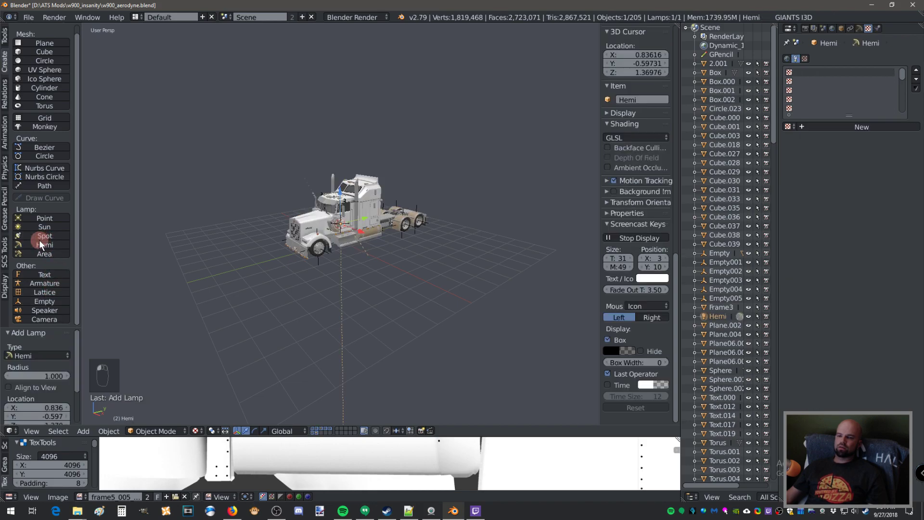
left_click(41, 246)
middle_click_drag(221, 206, 337, 220)
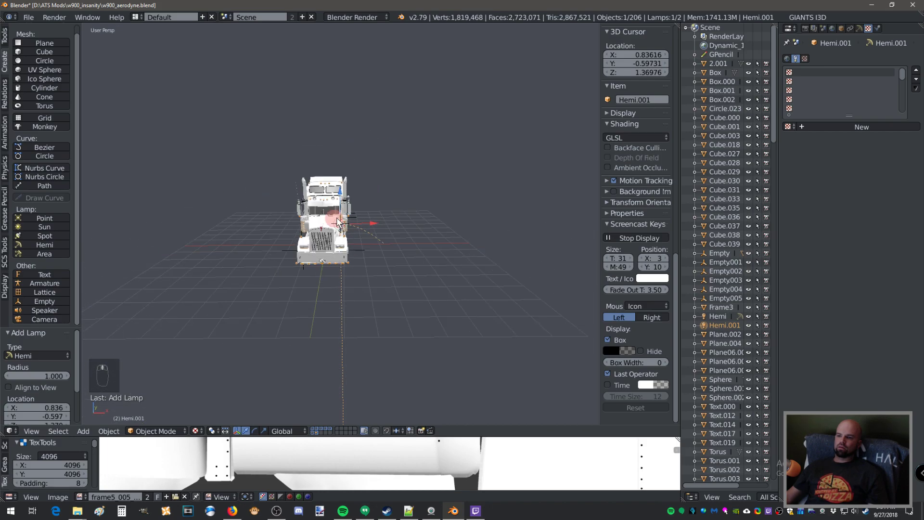
middle_click_drag(456, 184, 539, 154)
- Set the 3D cursor location to X 10 and Z 10
left_click(640, 55)
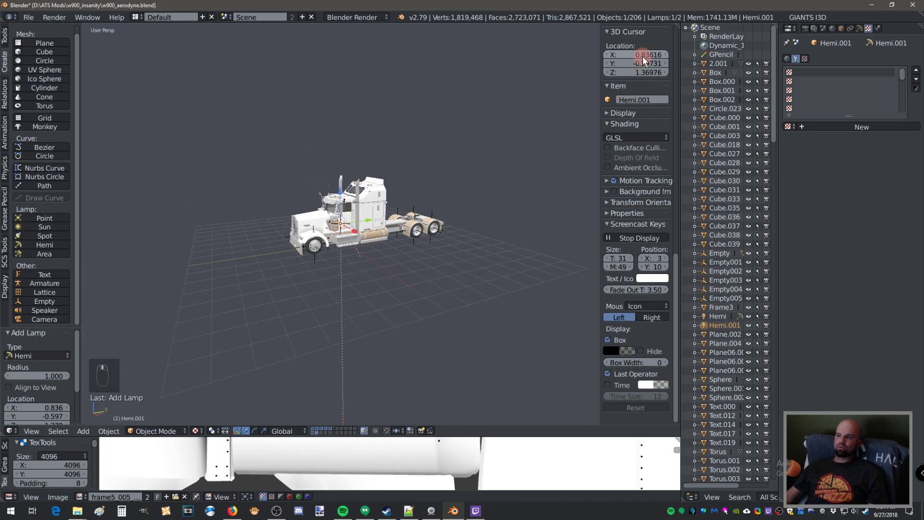
type("10")
key("Return")
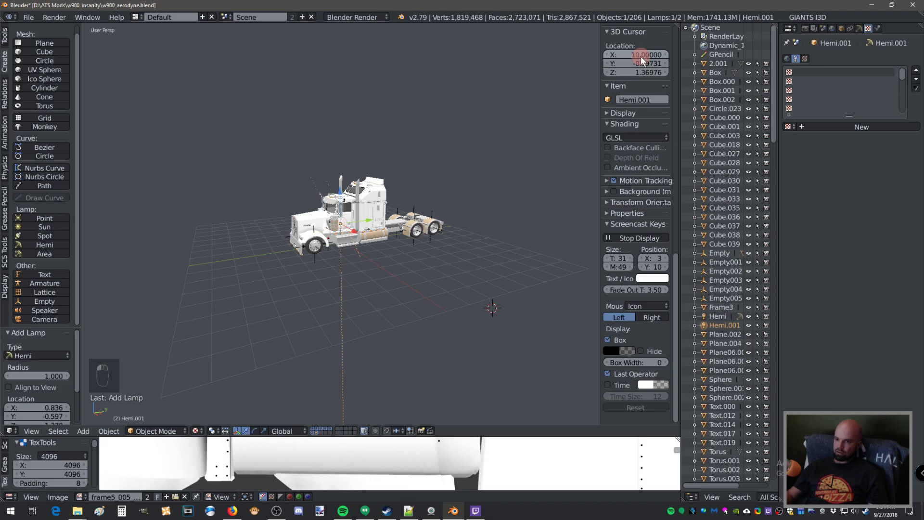
left_click(640, 72)
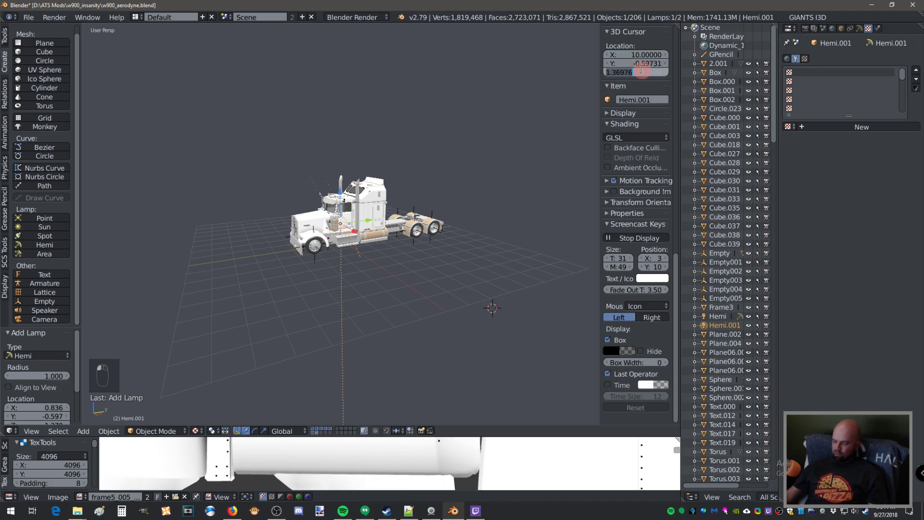
type("10")
key("Return")
middle_click_drag(376, 115, 332, 155)
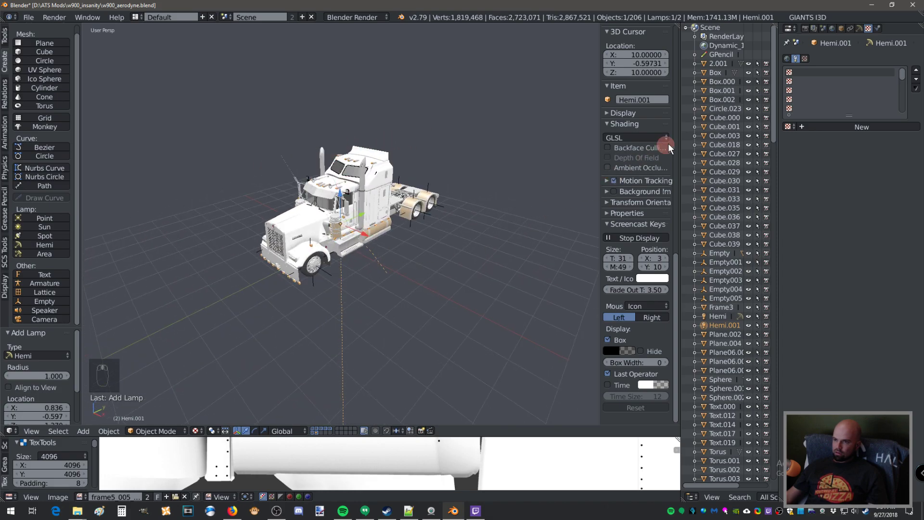
- Select Hemi, enter a minus in the cursor X field, then hide Hemi.001 in the viewport
left_click(718, 316)
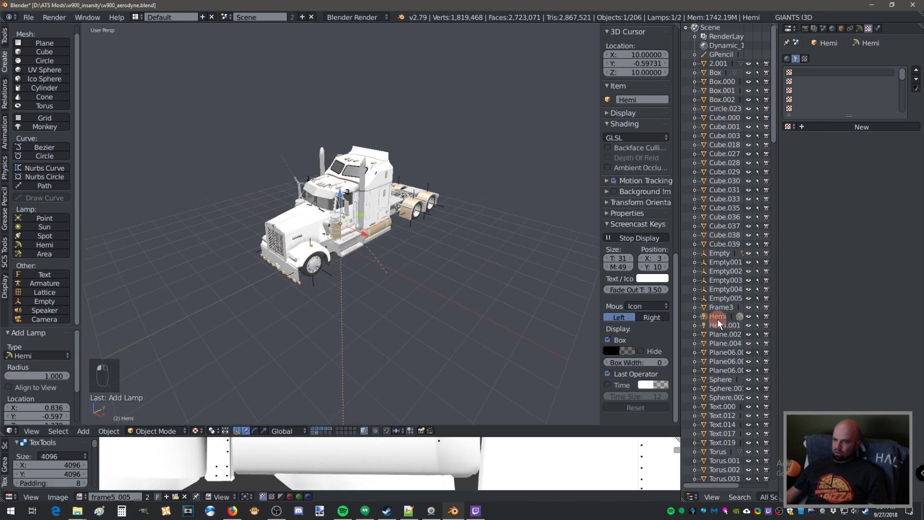
left_click(636, 55)
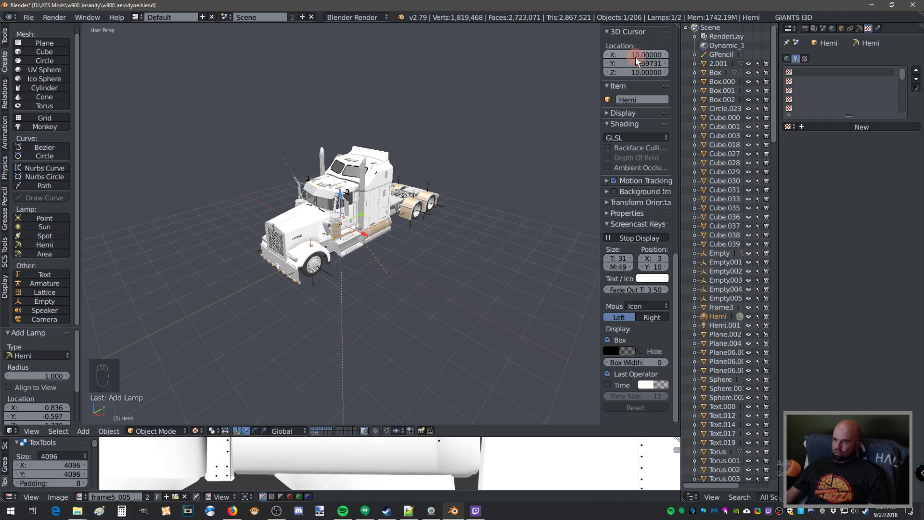
type("-")
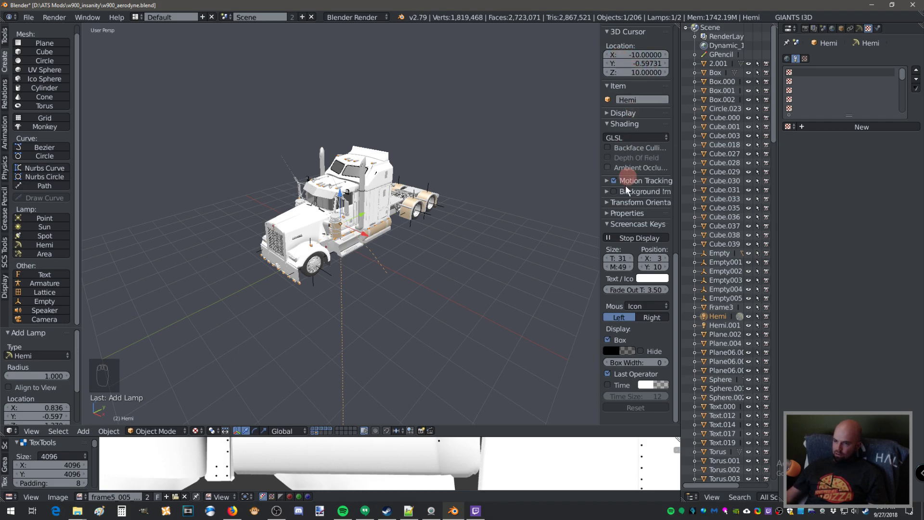
left_click(718, 326)
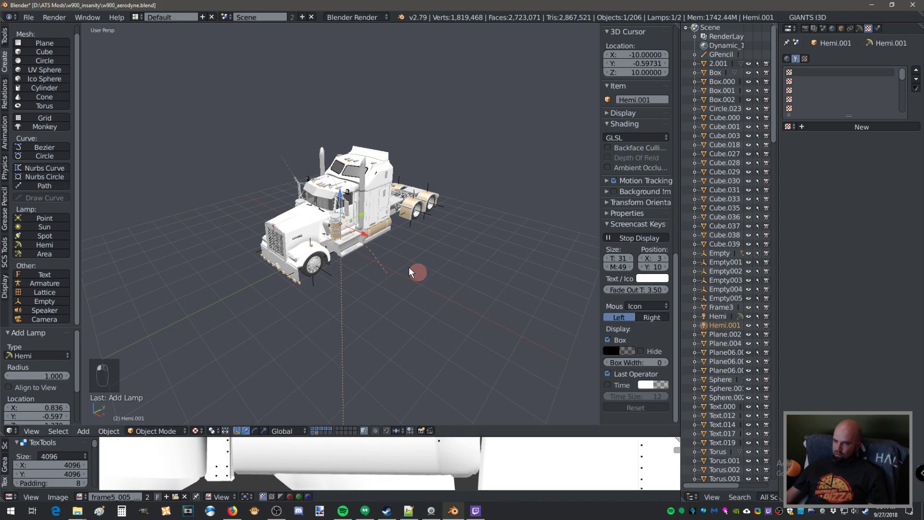
scroll(408, 266, "down", 2)
middle_click_drag(366, 202, 370, 250)
scroll(375, 272, "up", 5)
left_click(727, 325)
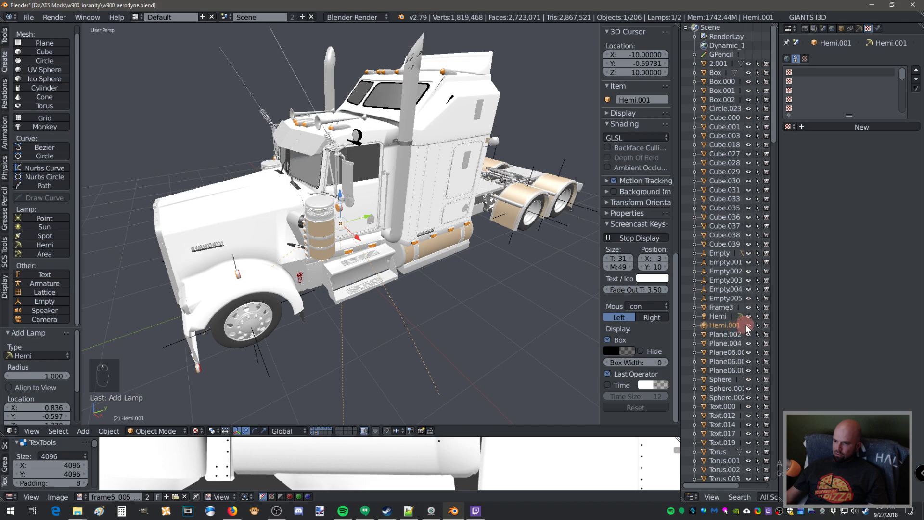
left_click(747, 325)
mouse_move(356, 211)
middle_mouse_down()
mouse_move(327, 223)
mouse_move(276, 221)
mouse_move(438, 227)
mouse_move(411, 256)
middle_mouse_up()
scroll(319, 224, "up", 4)
- Toggle frame5.005 through Edit Mode, then move the chrome15 exhaust stack forward
key("Tab")
key("Tab")
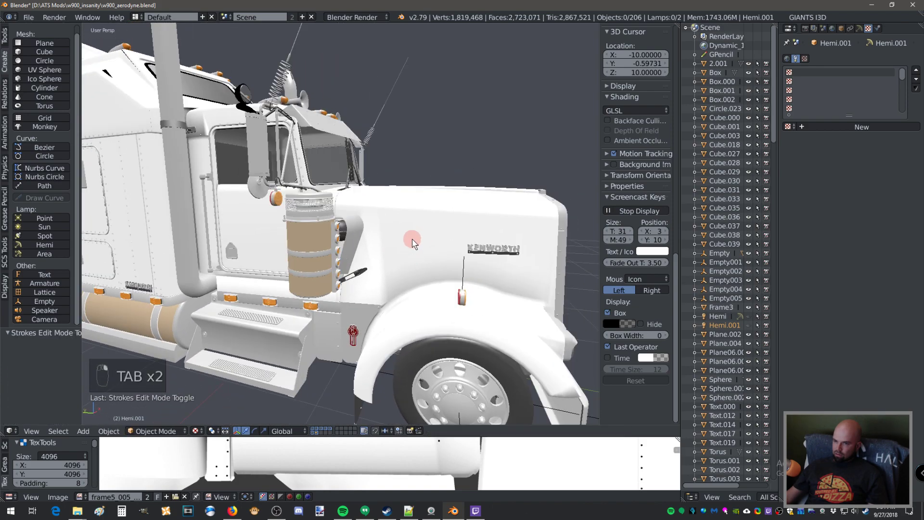
right_click(408, 219)
scroll(404, 217, "down", 5)
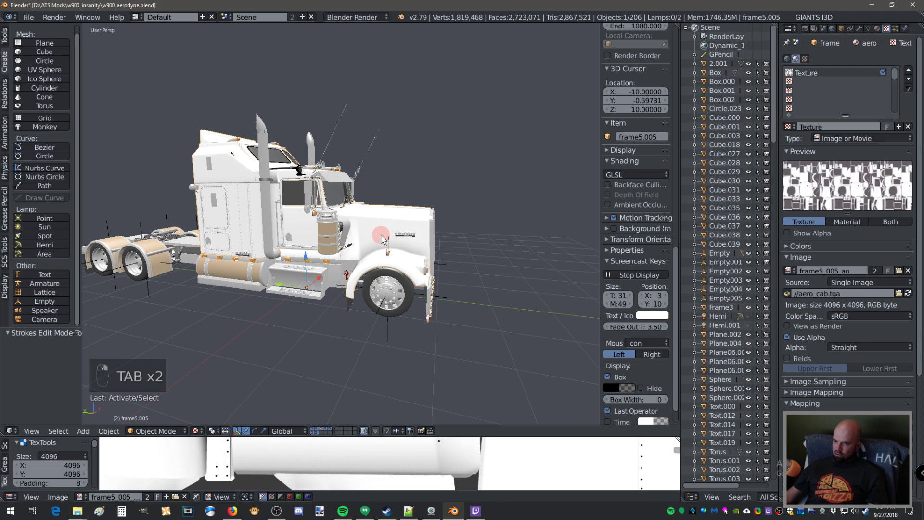
key("Tab")
scroll(296, 235, "up", 5)
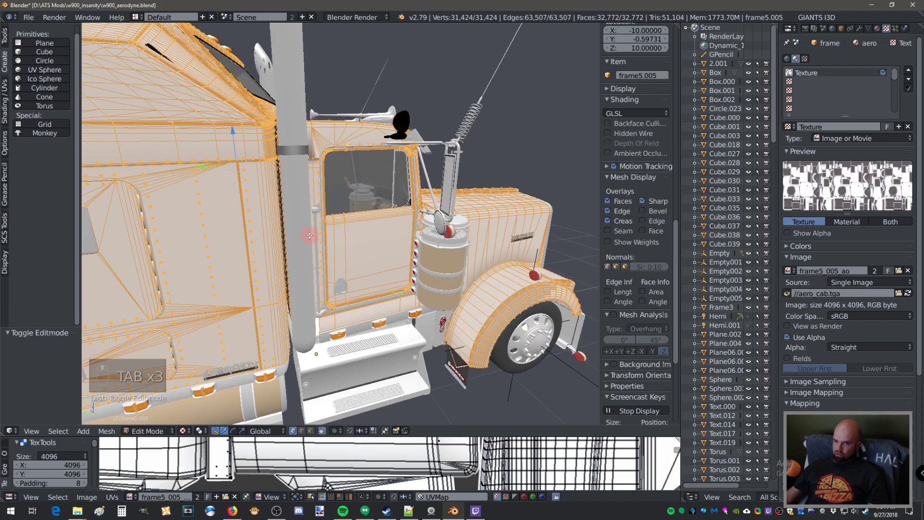
key("Tab")
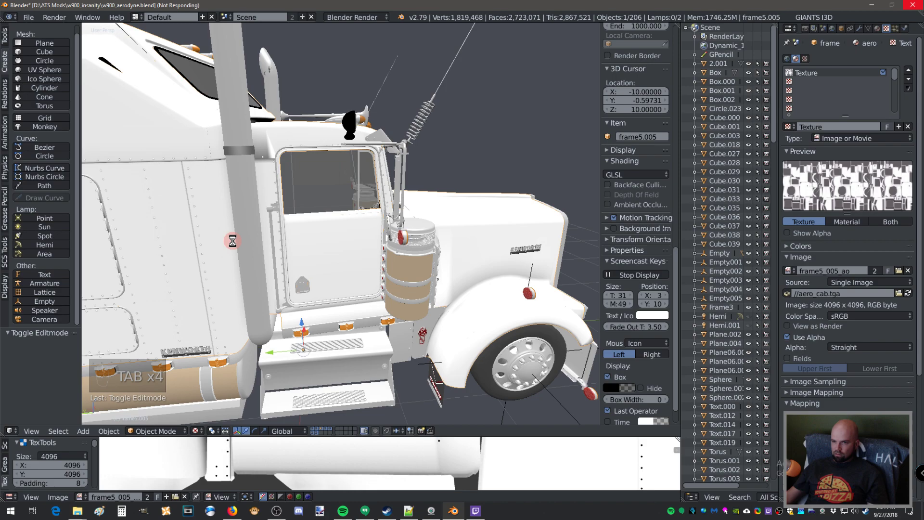
right_click_drag(232, 241, 233, 241)
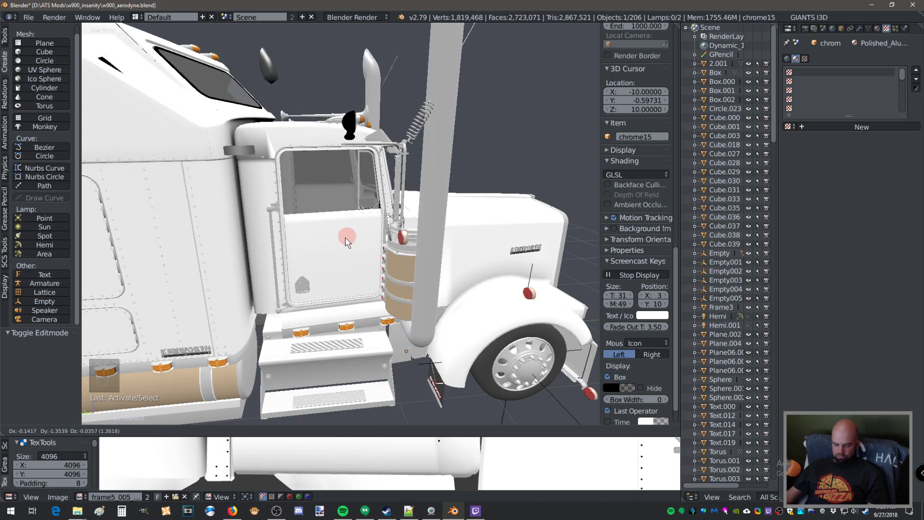
left_click(309, 215)
- Hide the chrome15 exhaust stack and frame the whole truck with Alt+Home
key("h")
middle_click_drag(308, 216, 195, 218)
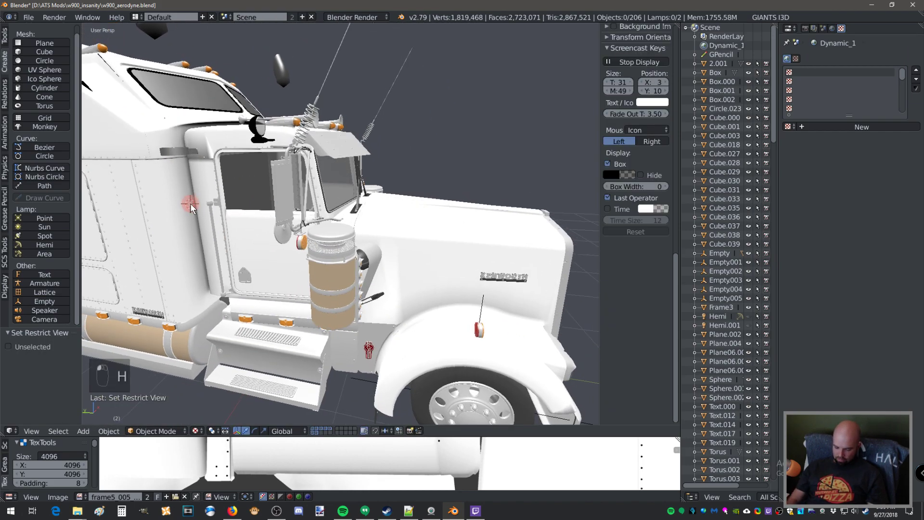
key("alt+Home")
scroll(286, 189, "up", 10)
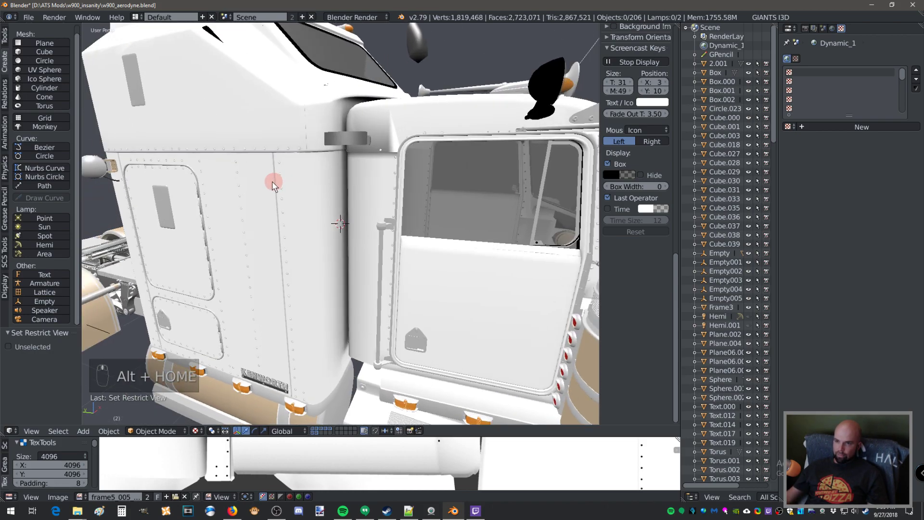
scroll(277, 200, "down", 3)
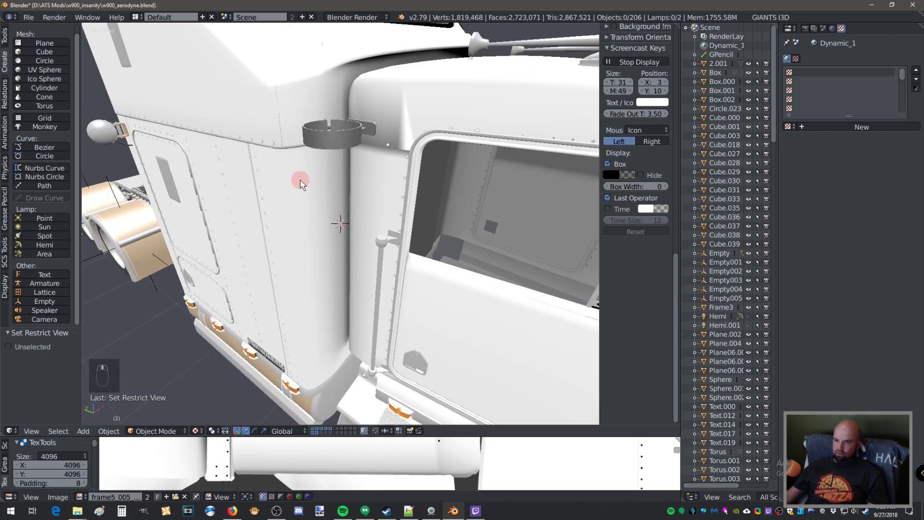
scroll(391, 140, "down", 1)
scroll(394, 57, "up", 2)
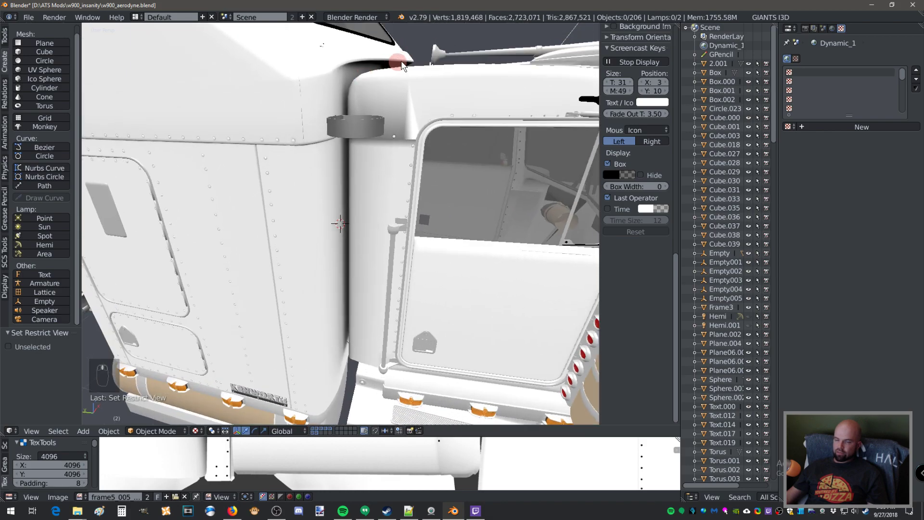
- Orbit from the roof horns round to a front three-quarter view to inspect the AO shading
mouse_move(399, 62)
middle_mouse_down()
mouse_move(462, 118)
mouse_move(402, 103)
mouse_move(406, 118)
mouse_move(412, 97)
mouse_move(409, 163)
middle_mouse_up()
scroll(410, 154, "down", 3)
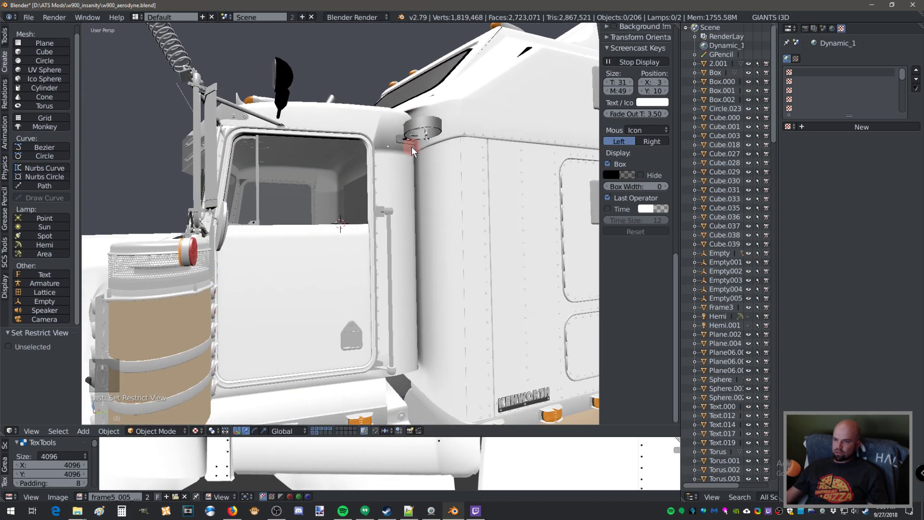
middle_click_drag(444, 240, 466, 242)
scroll(371, 251, "up", 4)
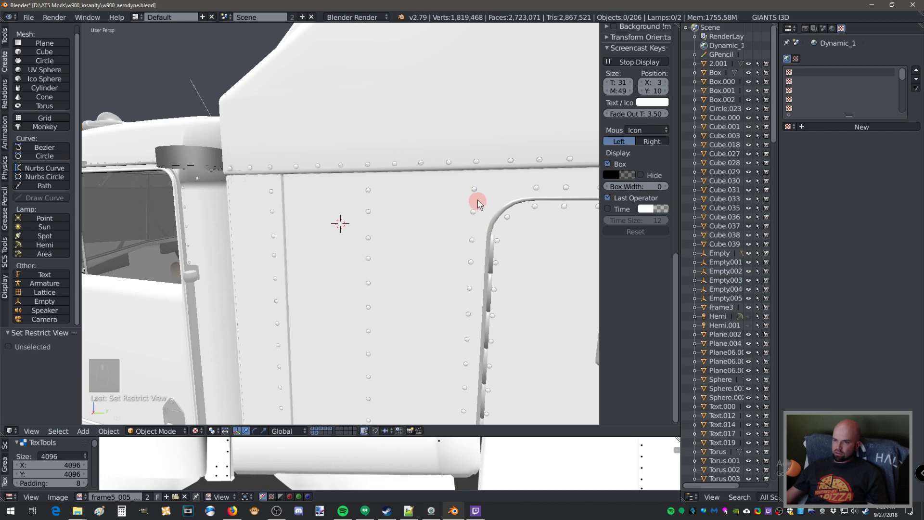
scroll(412, 238, "down", 5)
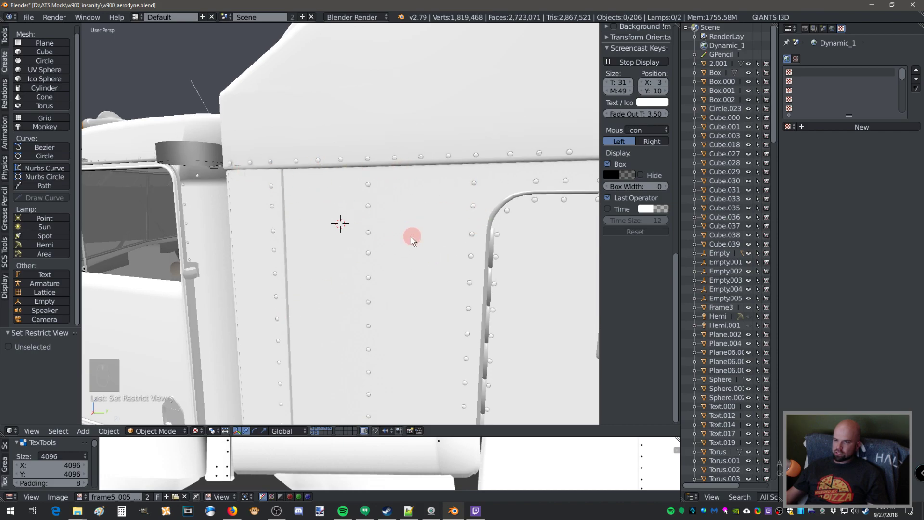
middle_click_drag(354, 241, 403, 287)
scroll(403, 286, "down", 5)
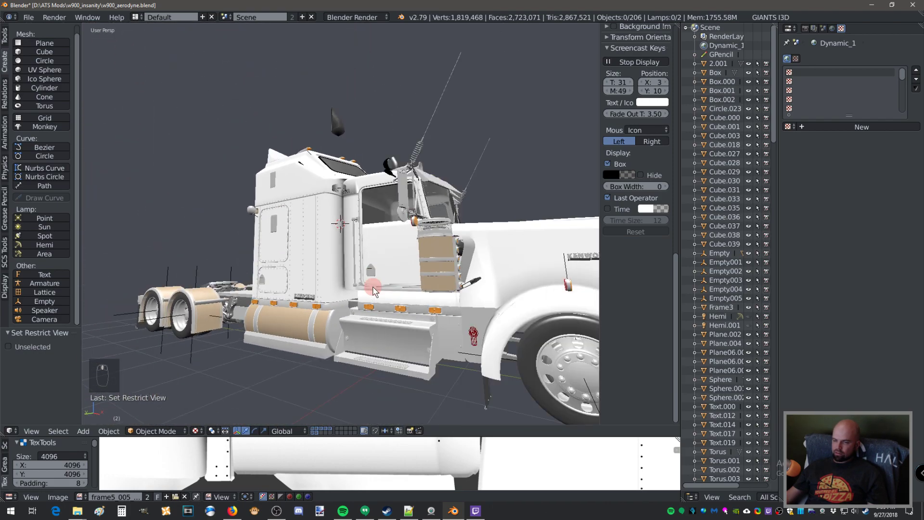
middle_click_drag(400, 296, 457, 299)
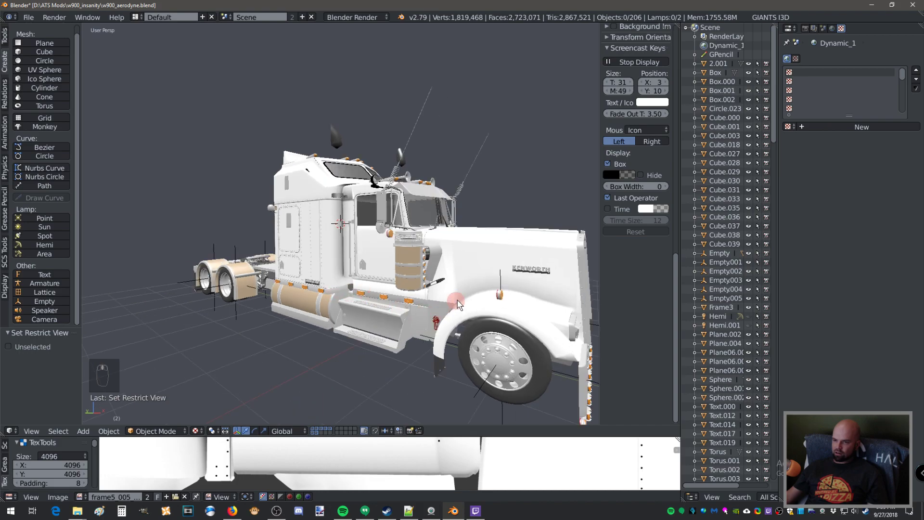
- Toggle frame5.005 into Edit Mode and back, orbiting to a closer frontal view
key("Tab")
key("Tab")
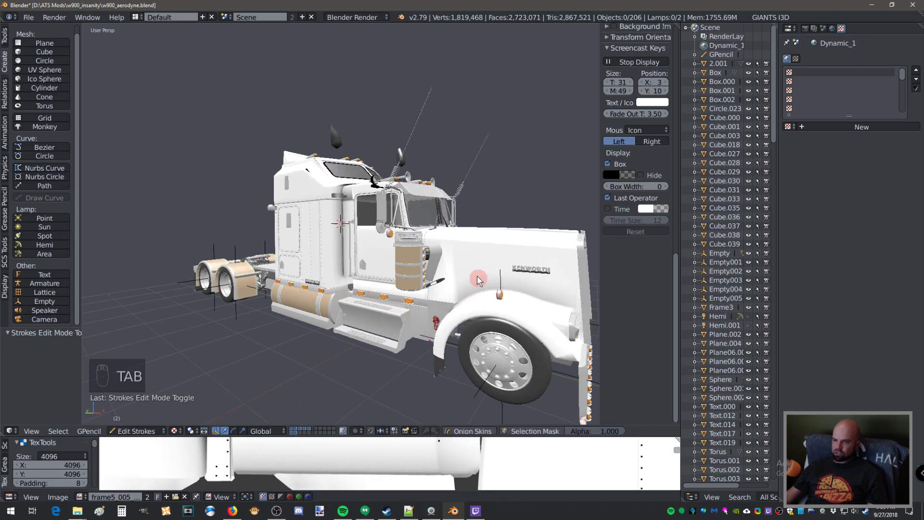
key("Tab")
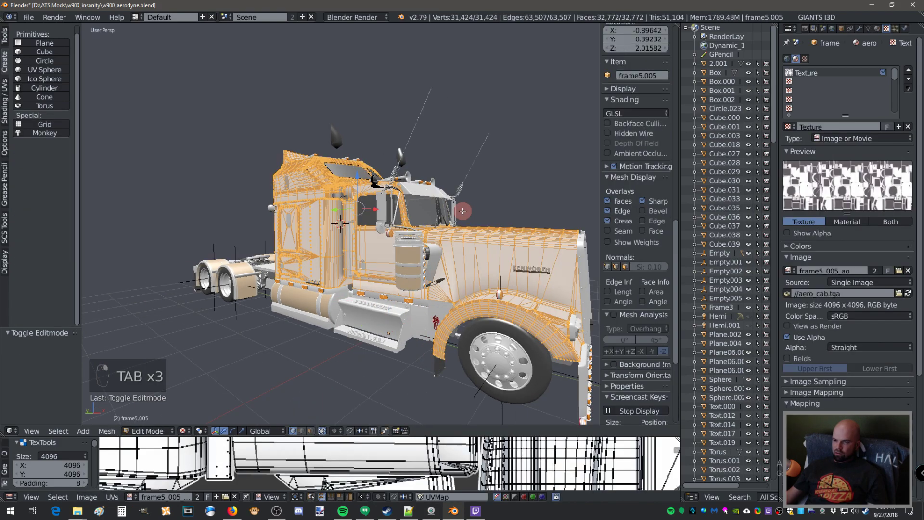
mouse_move(473, 270)
middle_mouse_down()
mouse_move(433, 323)
mouse_move(439, 271)
mouse_move(383, 276)
middle_mouse_up()
key("Tab")
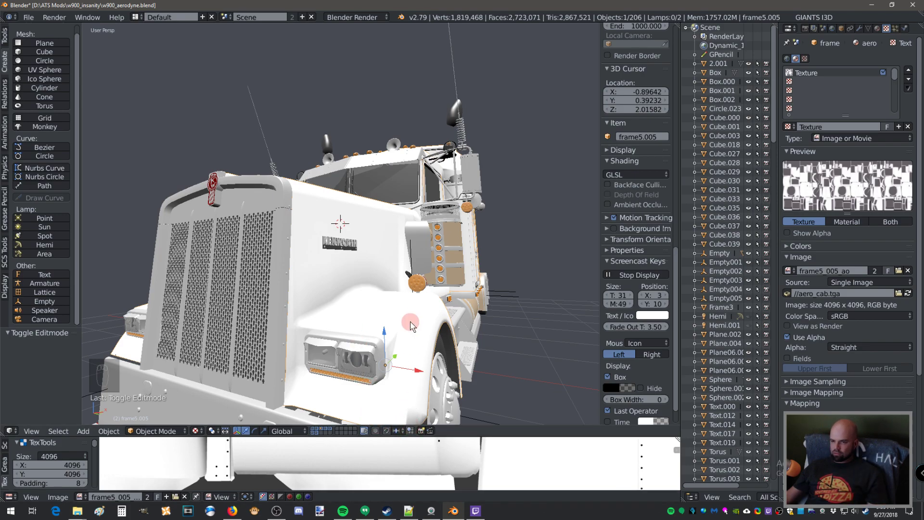
- Enlarge the UV editor to show the cab's UV layout over the aero_cab.tga AO texture
key("Tab")
scroll(448, 414, "down", 3)
left_click_drag(451, 433, 451, 153)
scroll(433, 391, "down", 4)
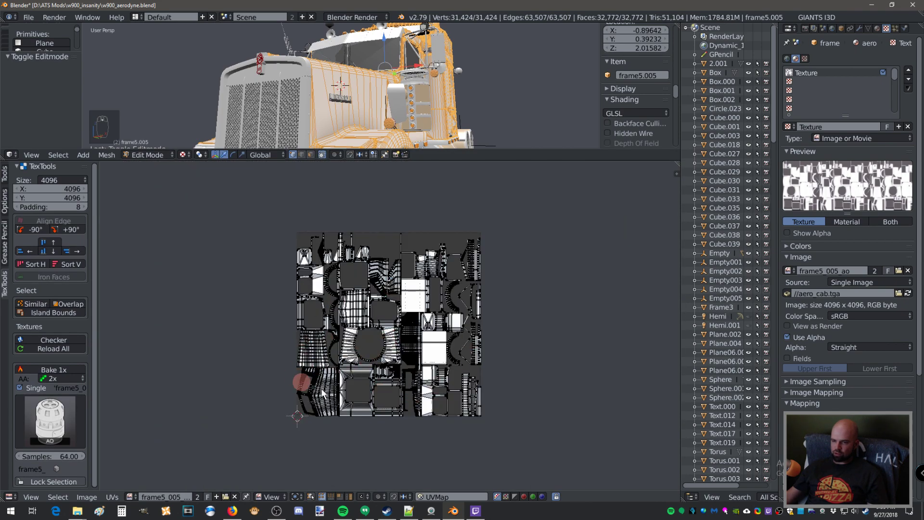
scroll(412, 305, "up", 1)
middle_click_drag(382, 104, 311, 122)
key("Tab")
scroll(358, 85, "up", 6)
key("Tab")
scroll(276, 117, "down", 5)
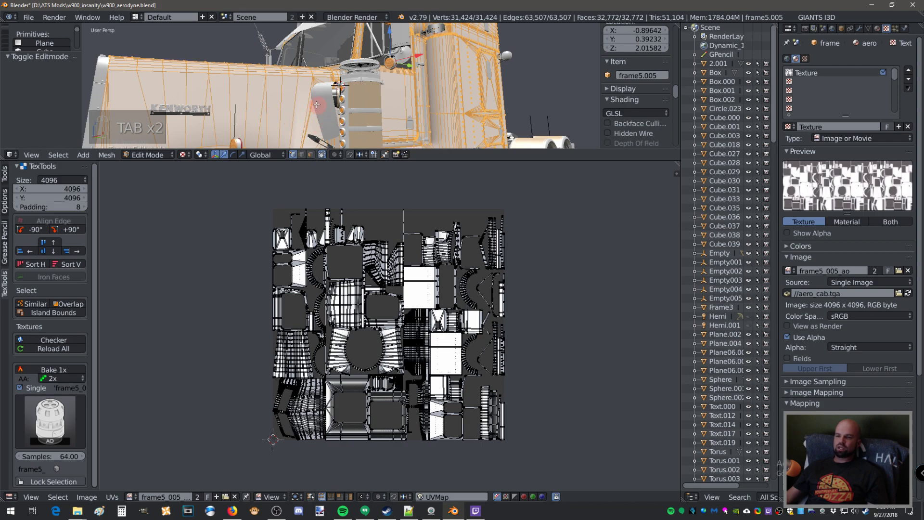
scroll(306, 105, "down", 4)
middle_click_drag(306, 105, 304, 141)
- Hide the UV wireframe by leaving Edit Mode and make the 3D view taller
key("Tab")
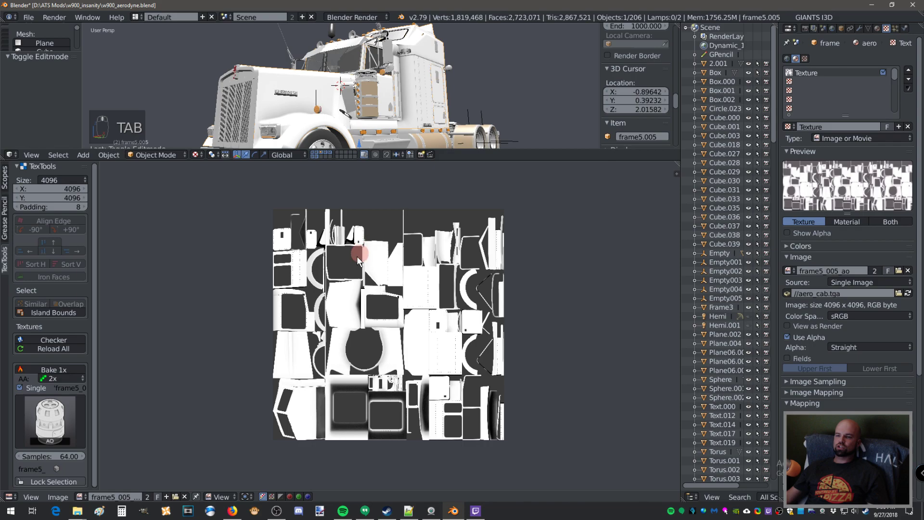
middle_click_drag(378, 144, 313, 120)
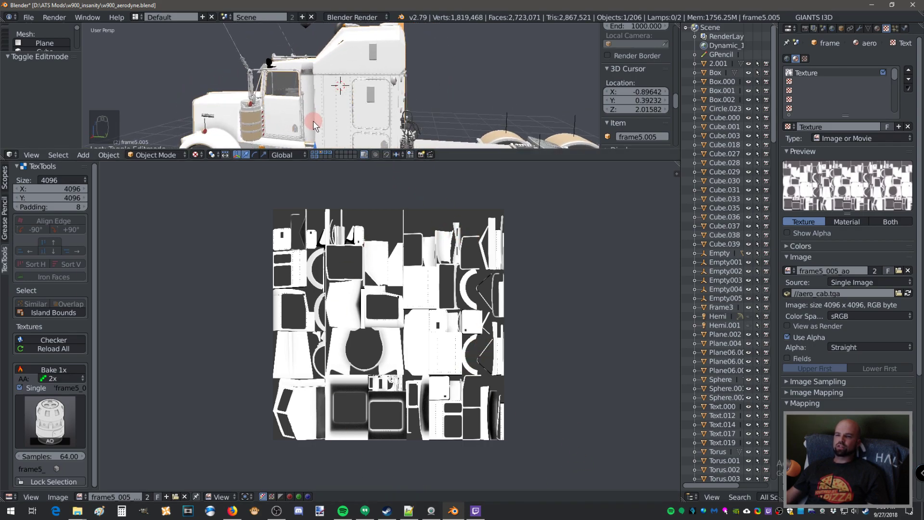
left_click_drag(327, 160, 329, 229)
scroll(424, 385, "up", 6)
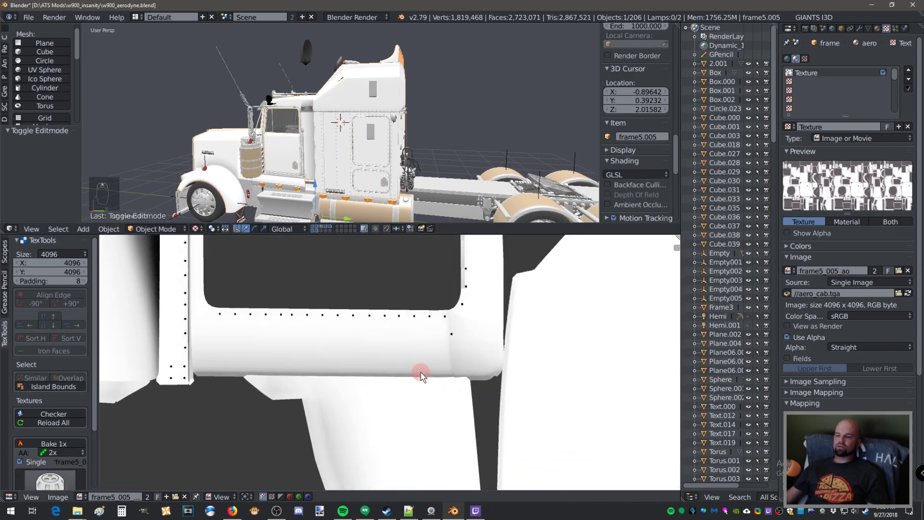
- Zoom and pan across the AO map's riveted panels, then orbit the truck to a nearly frontal view
middle_click_drag(439, 373, 261, 265)
scroll(509, 370, "up", 3)
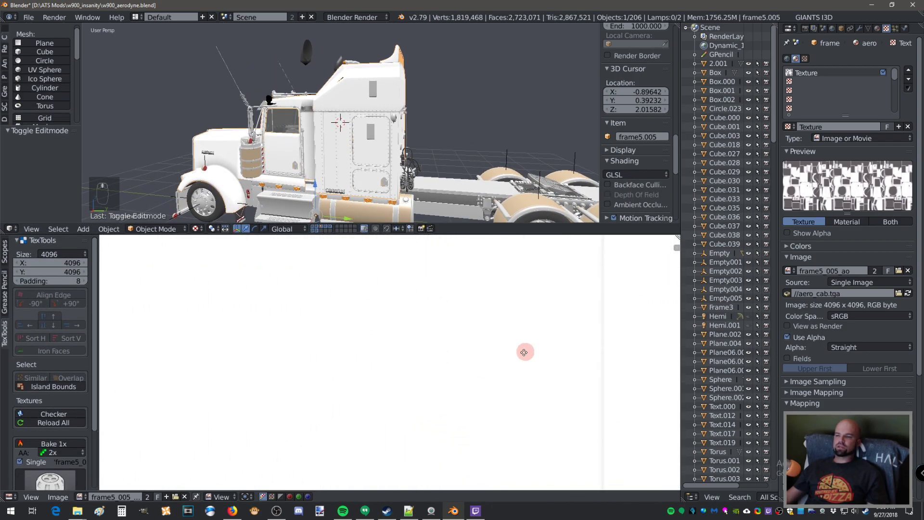
scroll(356, 416, "down", 3)
scroll(633, 263, "down", 7)
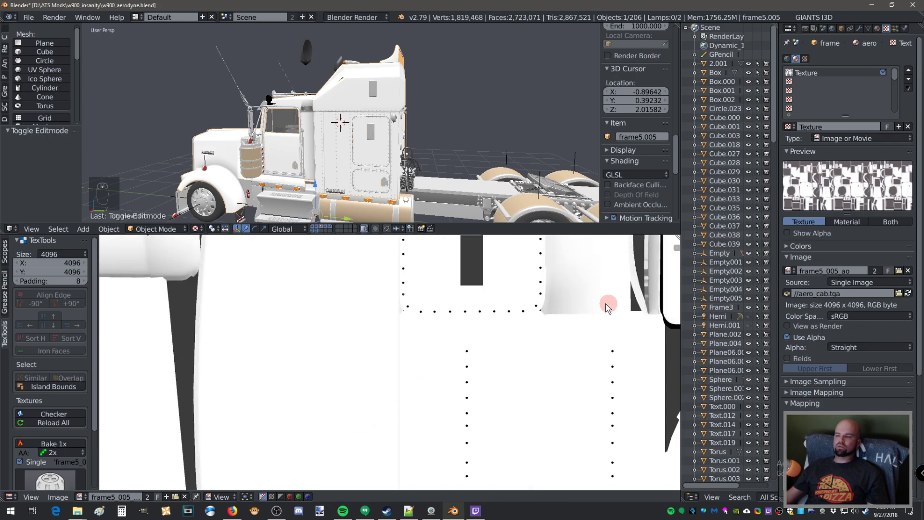
middle_click_drag(478, 301, 385, 381)
scroll(328, 377, "up", 4)
middle_click_drag(304, 387, 437, 324)
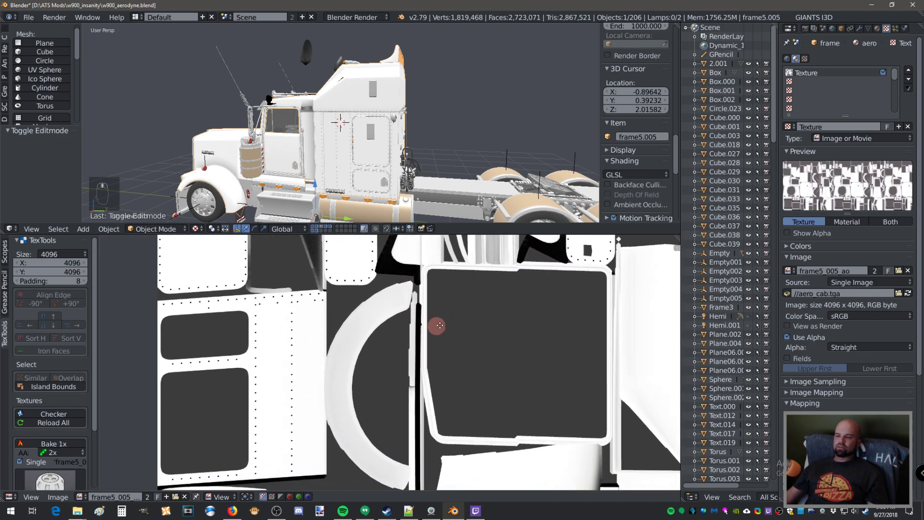
scroll(371, 324, "down", 3)
middle_click_drag(304, 179, 399, 218)
scroll(374, 169, "up", 2)
middle_click_drag(376, 168, 160, 399)
scroll(63, 411, "down", 3)
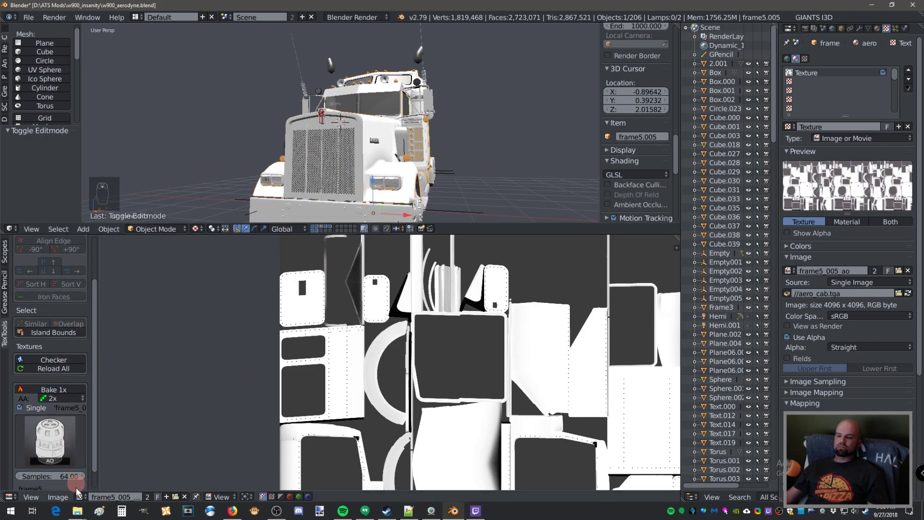